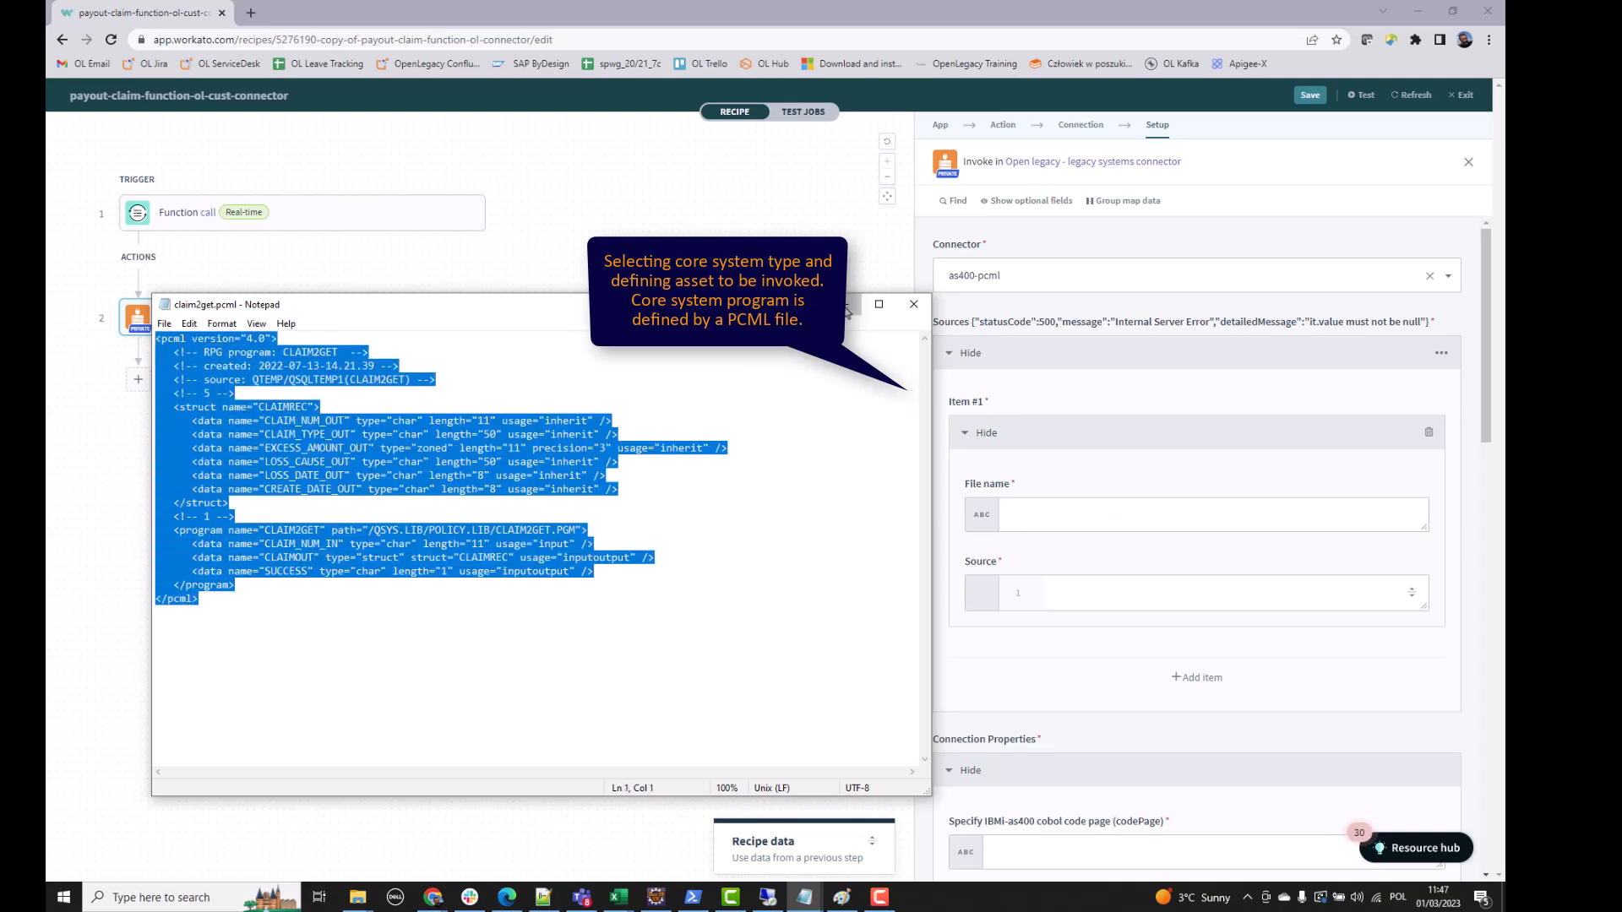
- Name the source item claim2get.pcml and paste its PCML program definition into Source
click(1045, 524)
text(cla)
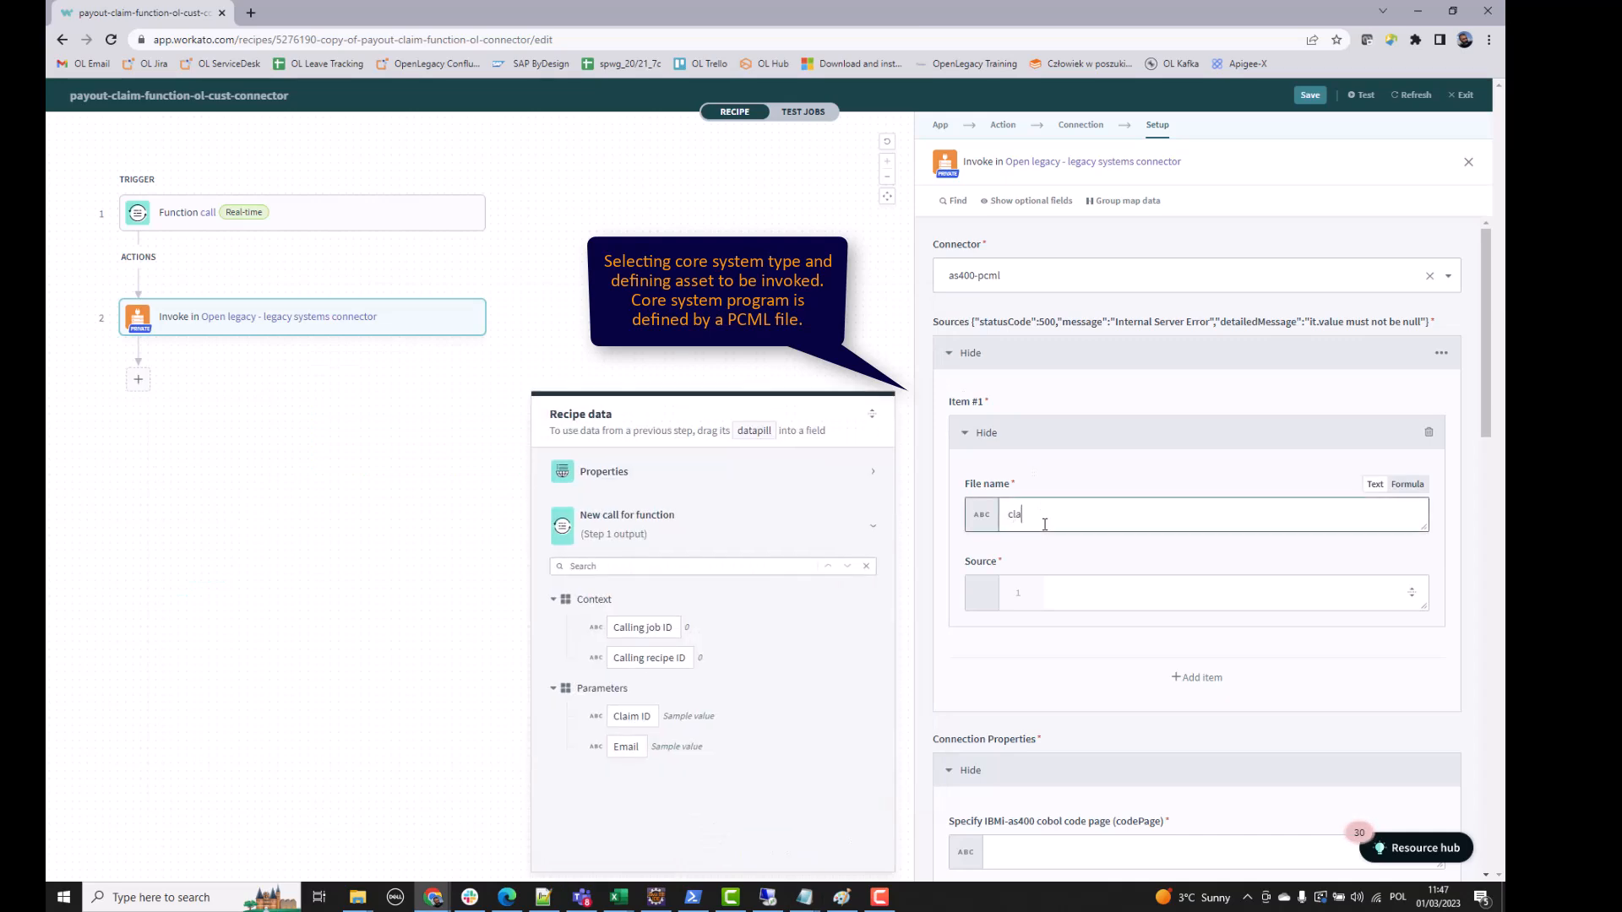
text(im2get.pcml)
click(1092, 587)
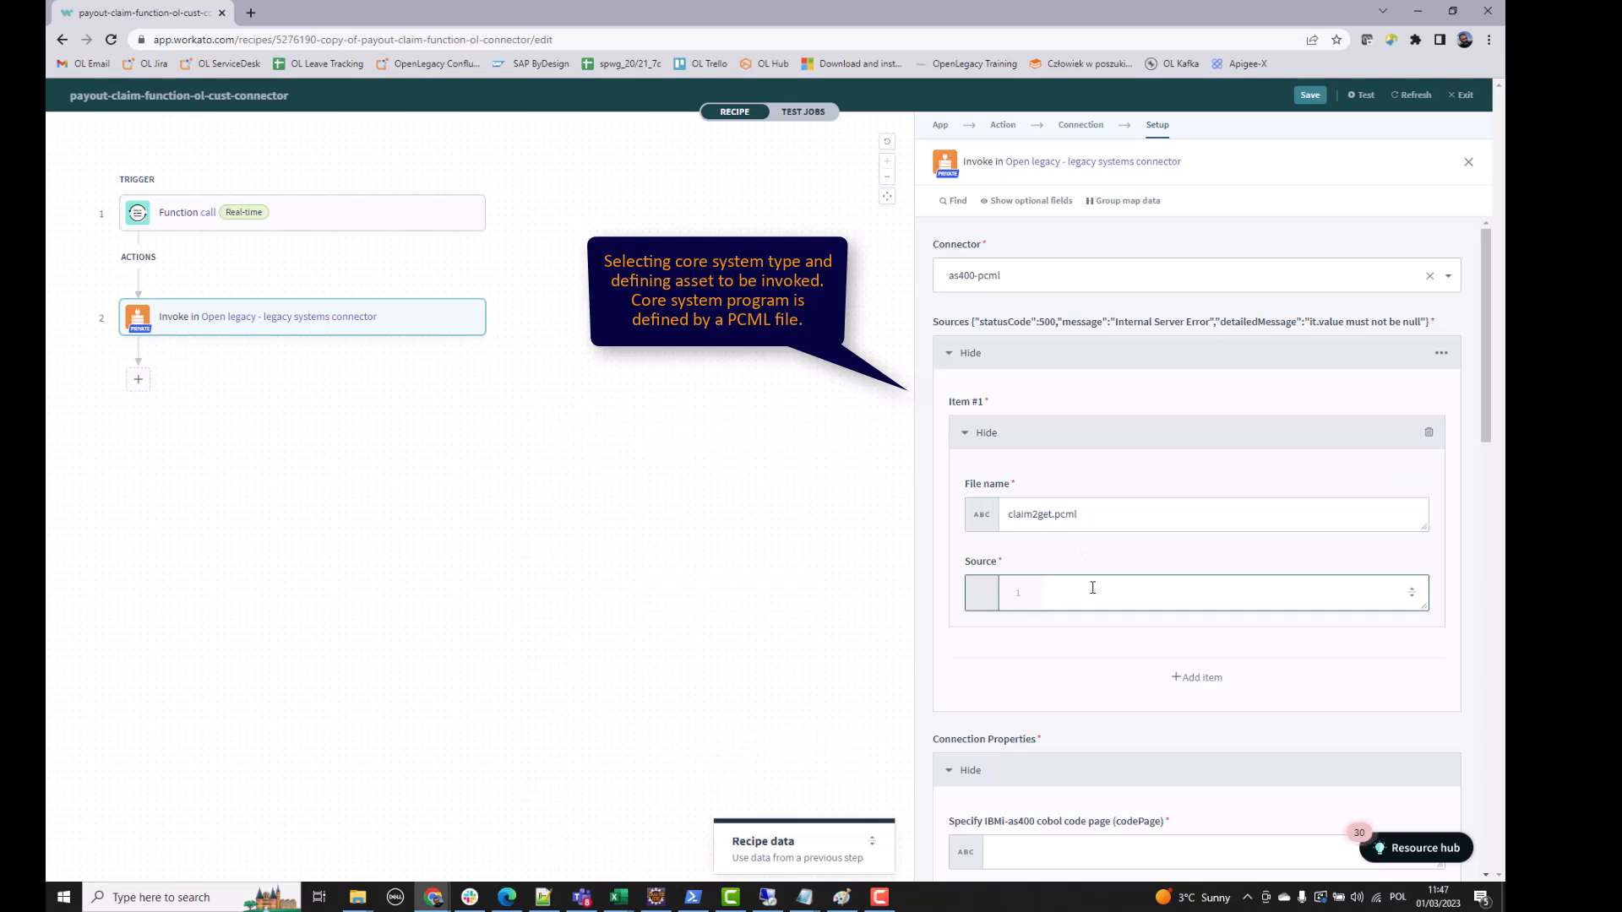
key(ctrl+v)
scroll(1128, 569, down, 3)
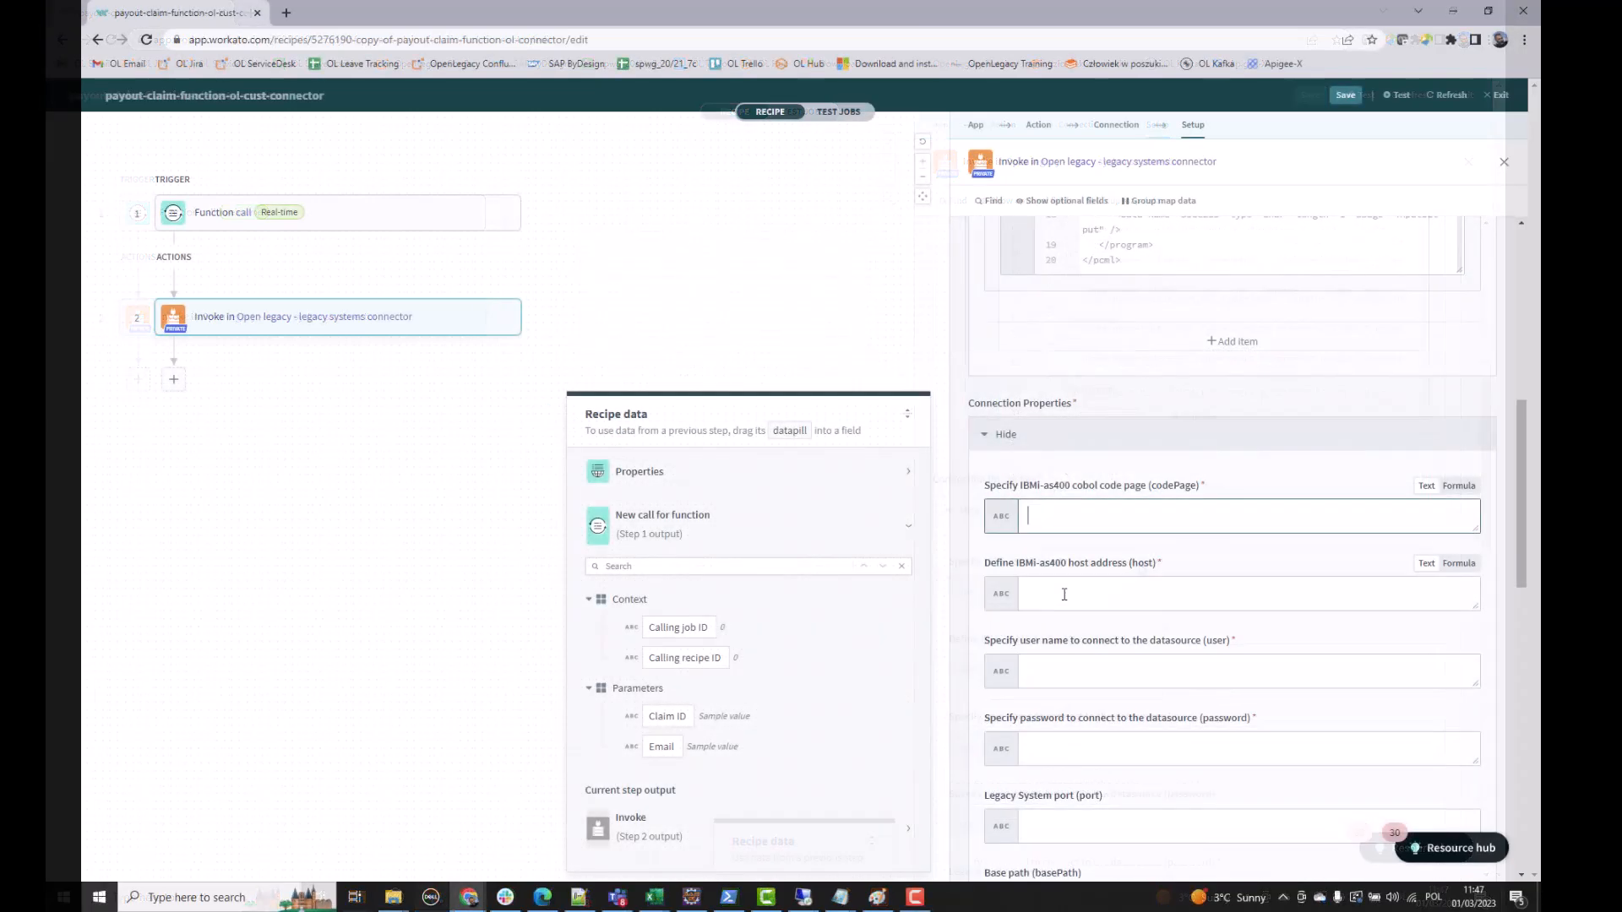
- Set the AS400 connection host to as400.openlegacy.com and enter the user name and password
click(1062, 593)
text(as400.openlegacy.com)
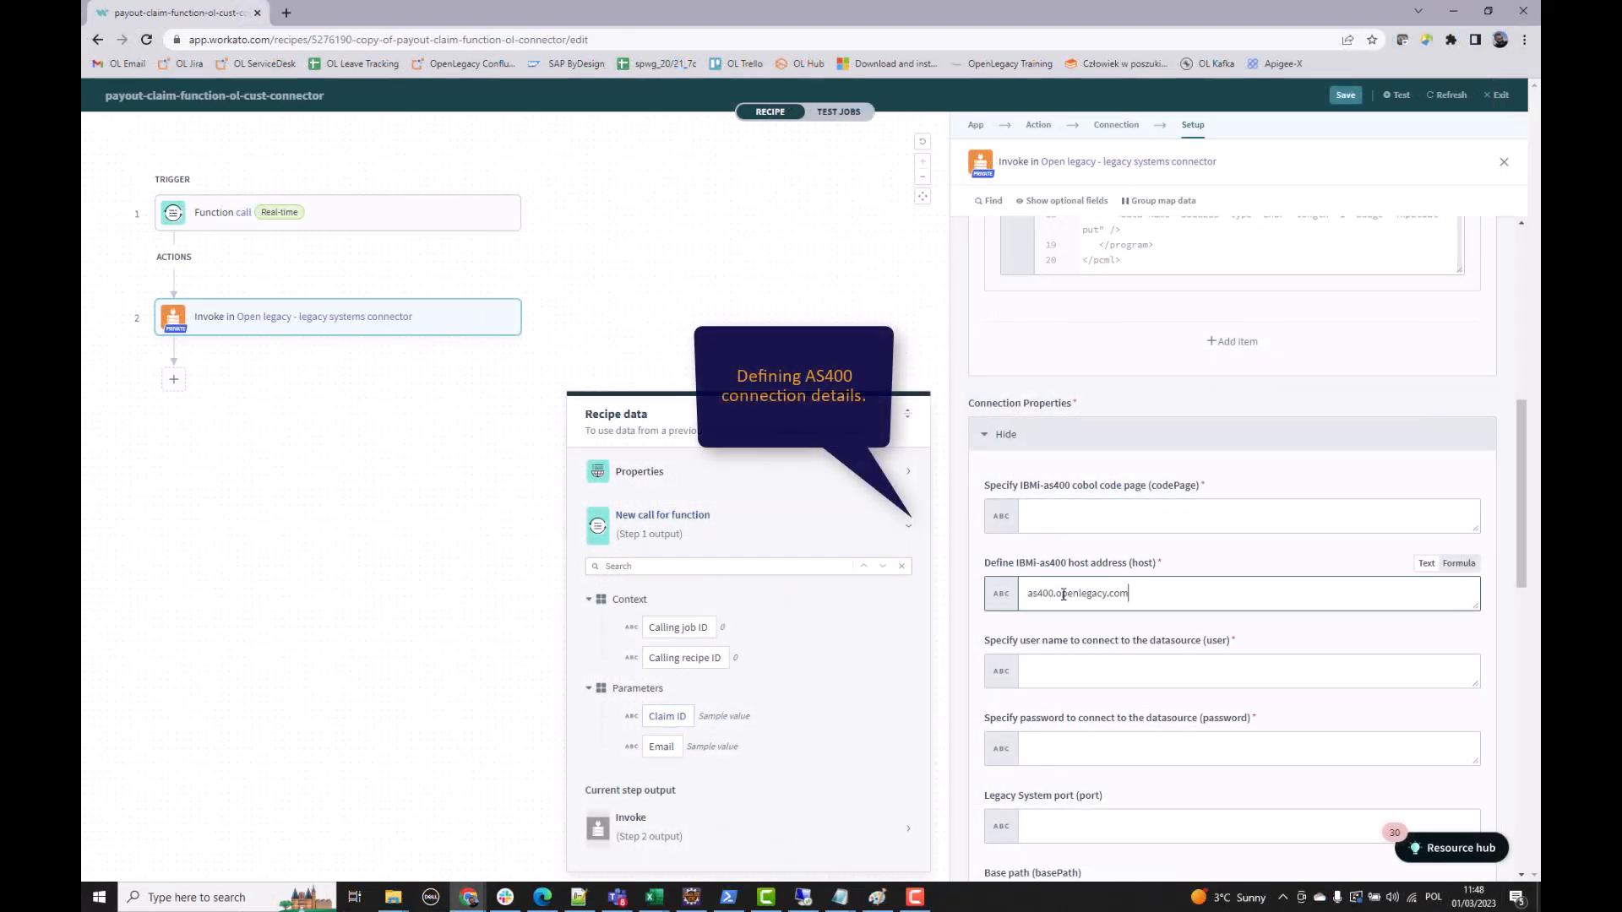
click(1067, 669)
text(user)
click(1075, 749)
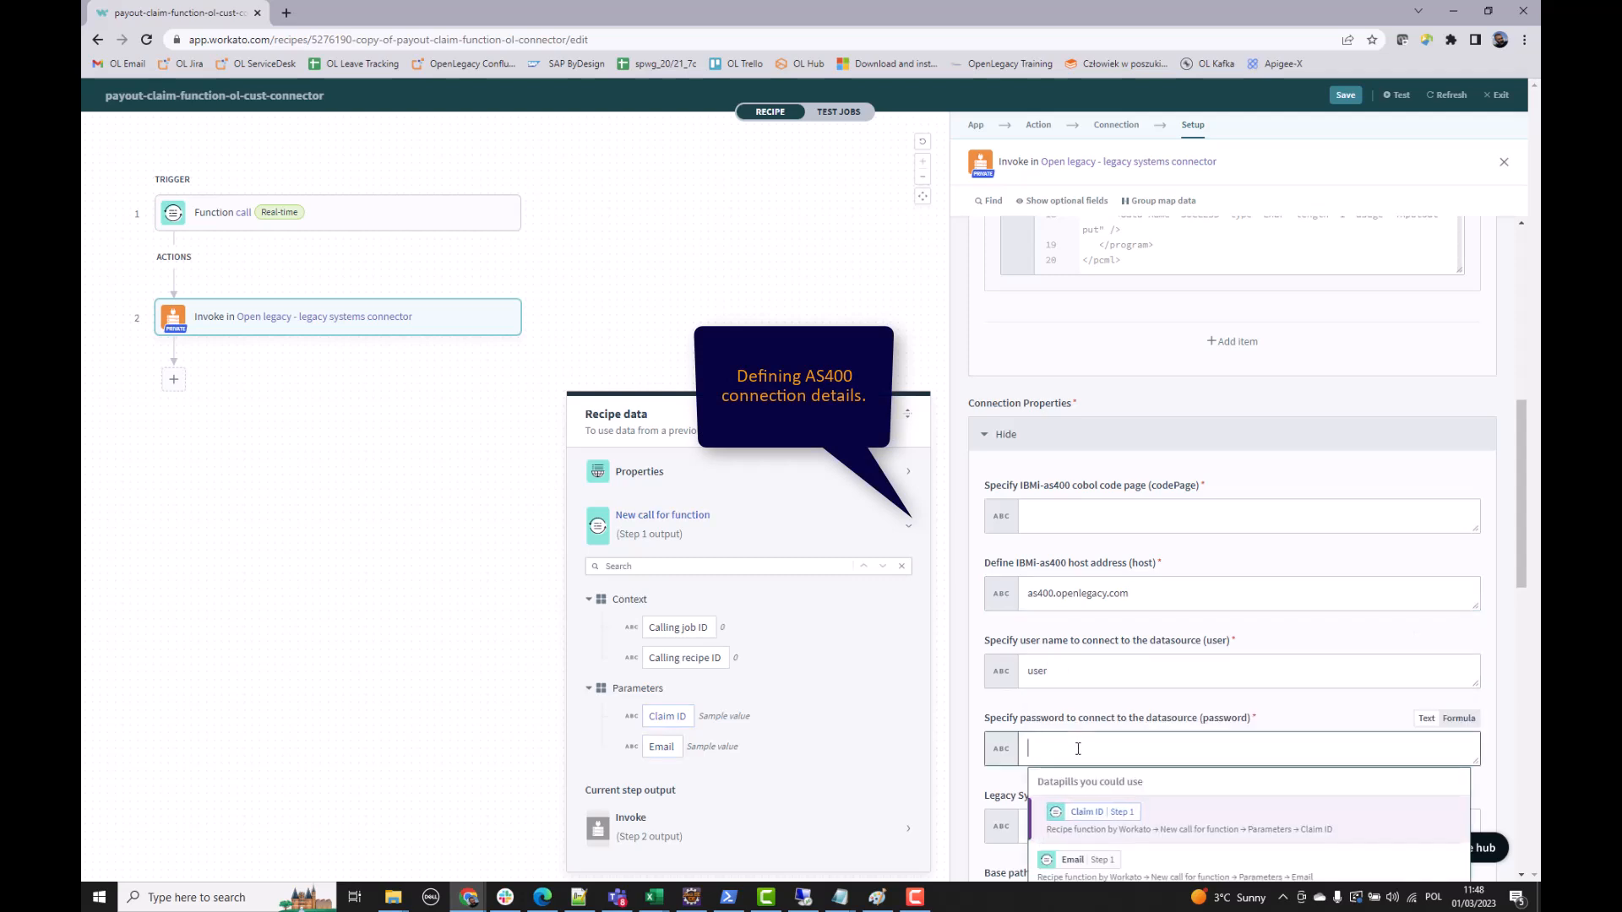
text(password1234)
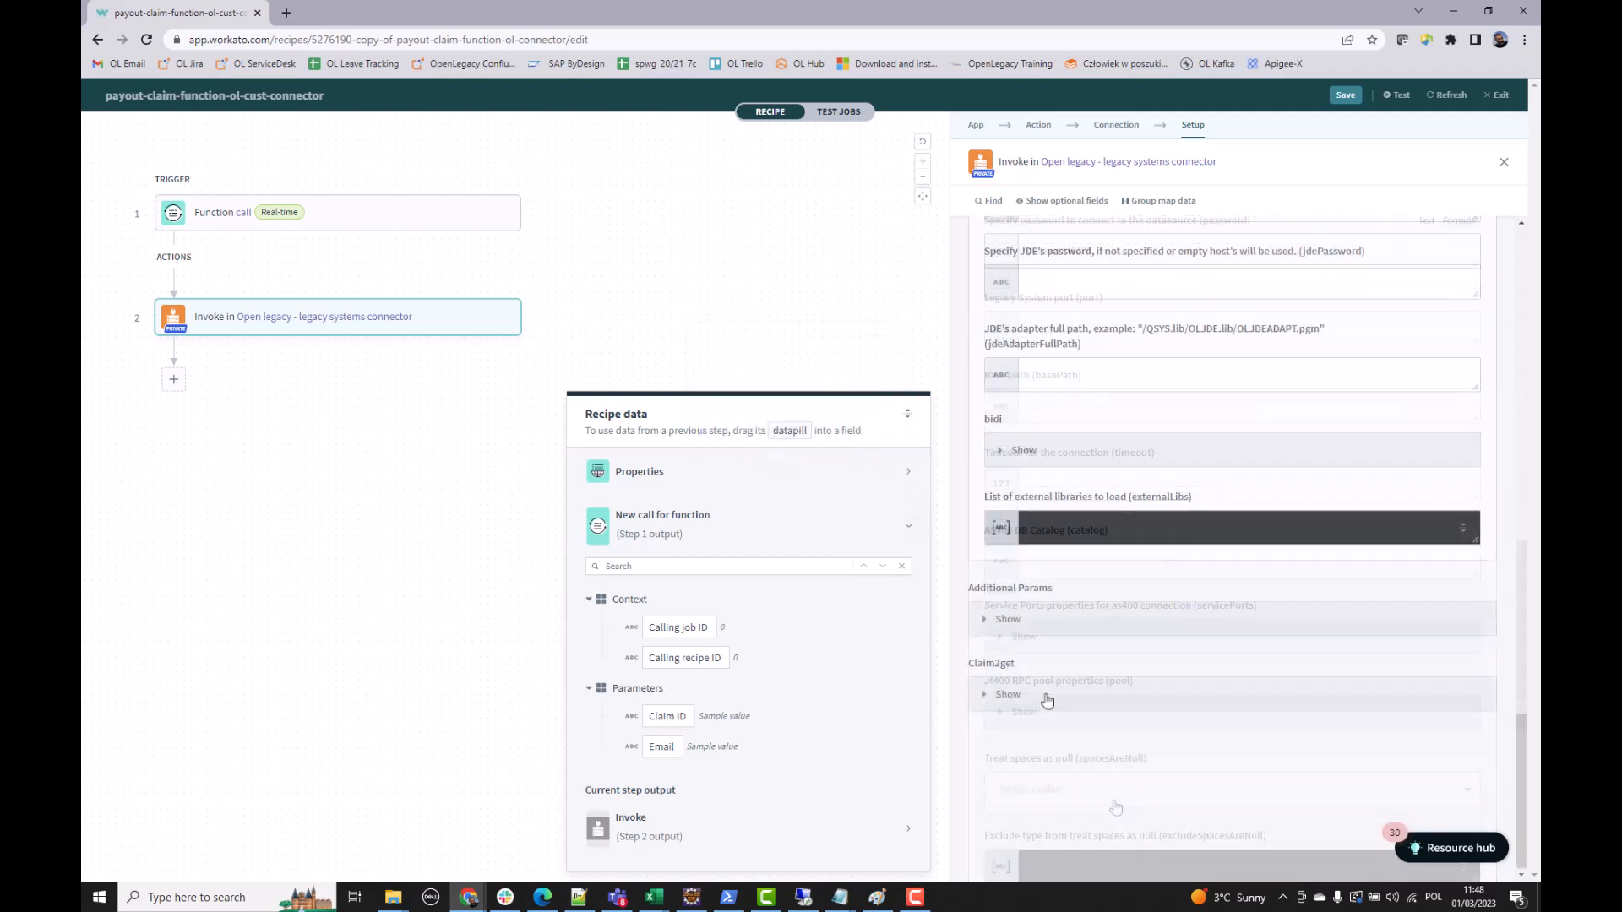
- Expand the Claim2get parameters and the Claimout response fields, such as Claim Num Out and Excess Amount Out
click(1047, 701)
scroll(1051, 707, down, 3)
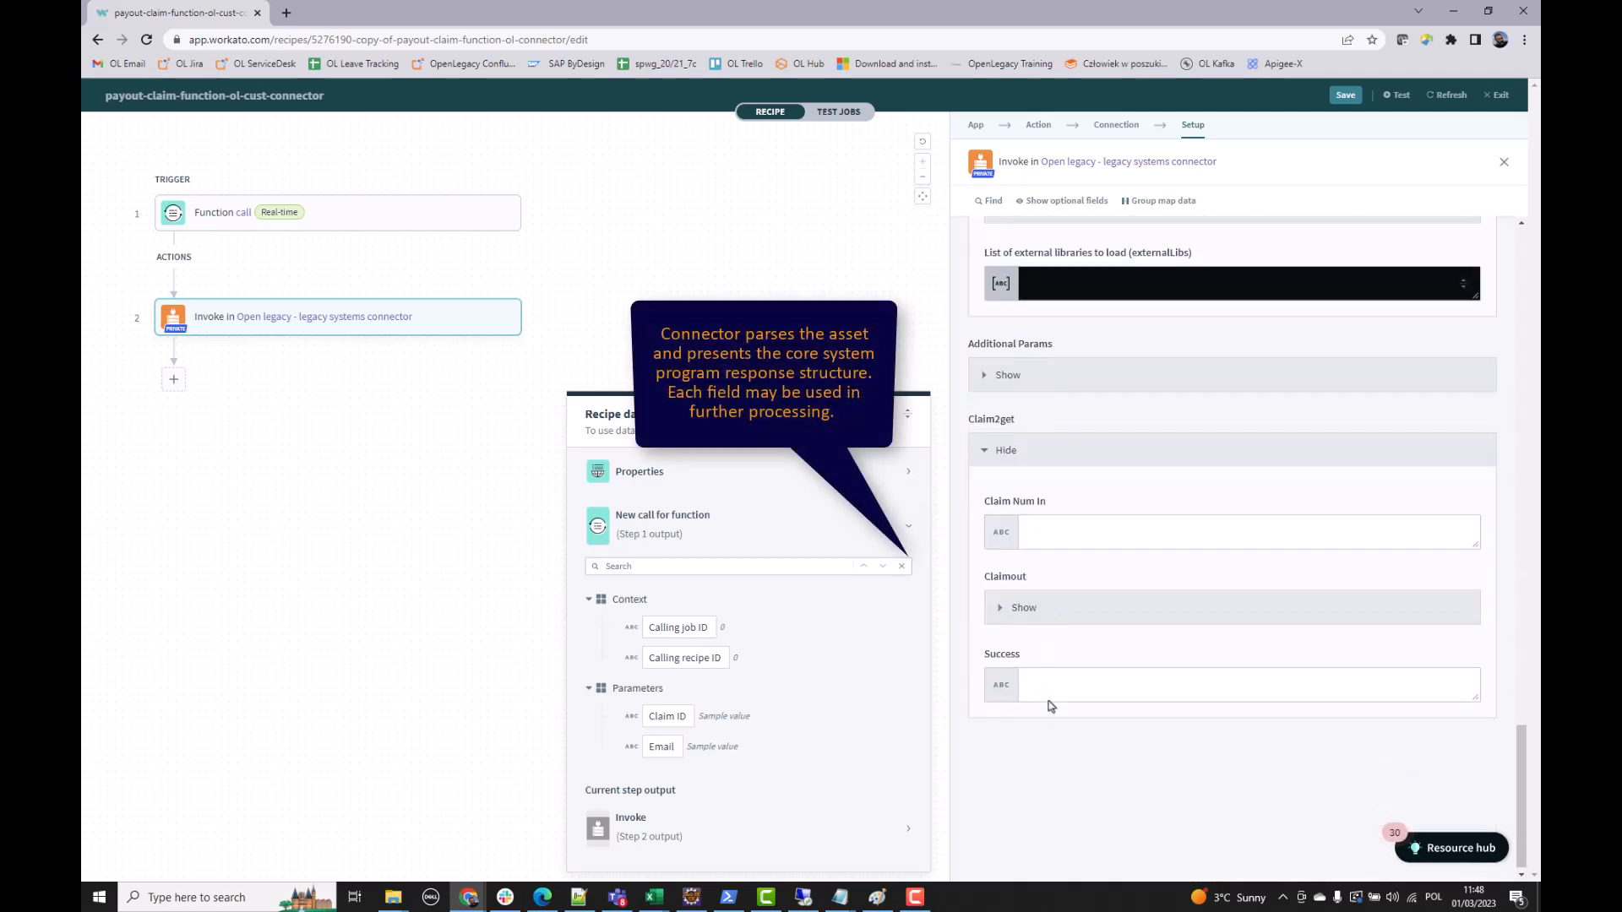
click(1049, 606)
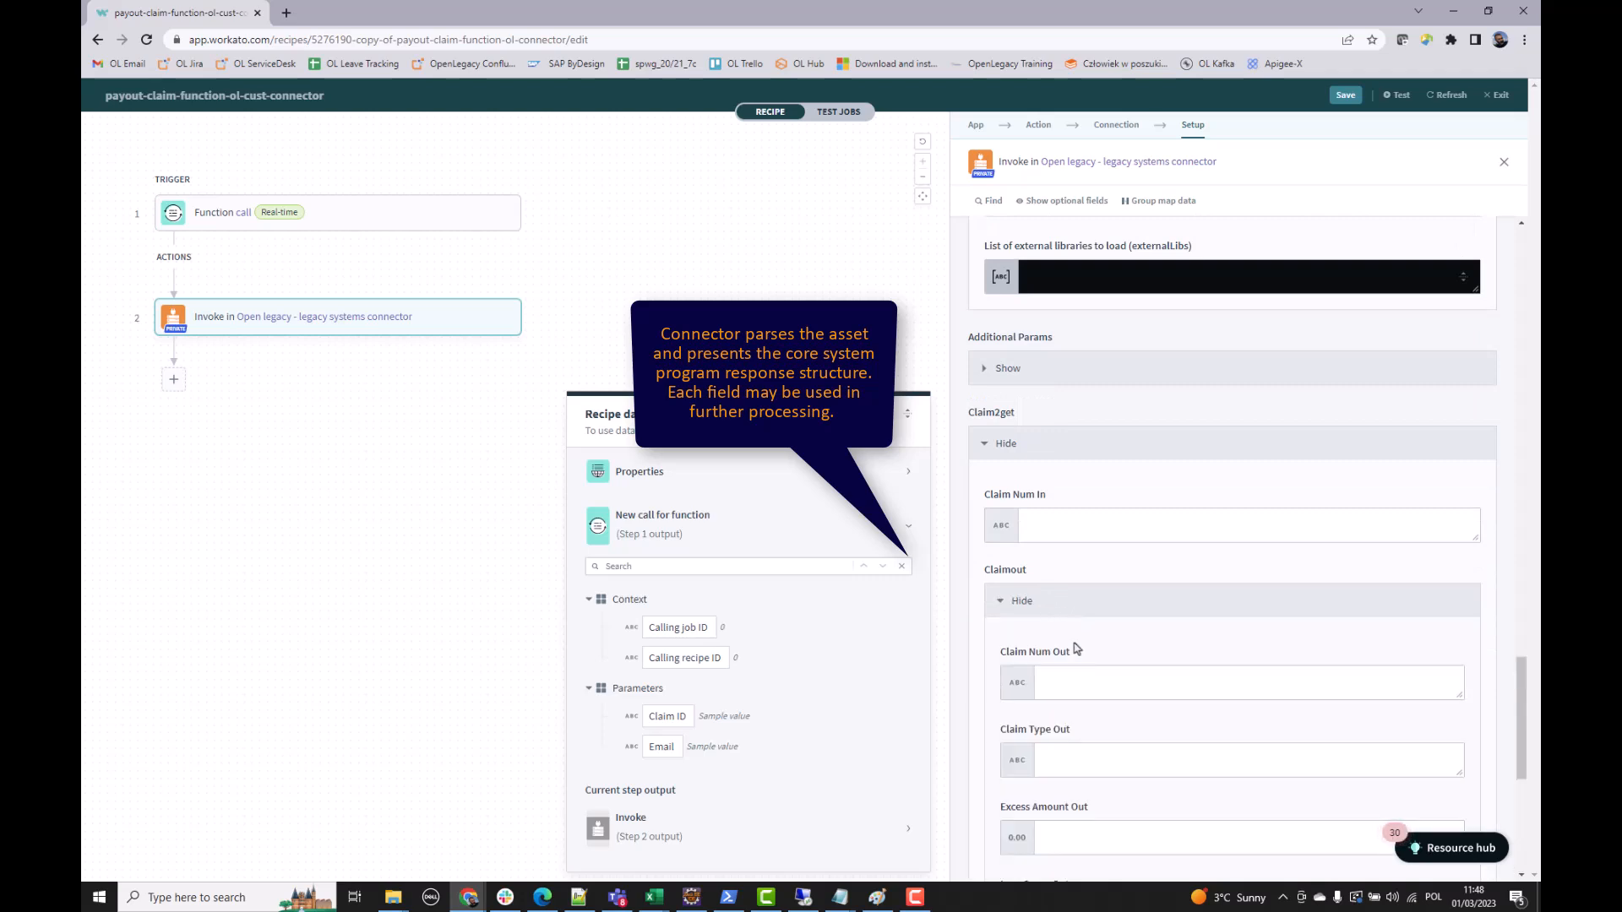
scroll(1075, 732, down, 3)
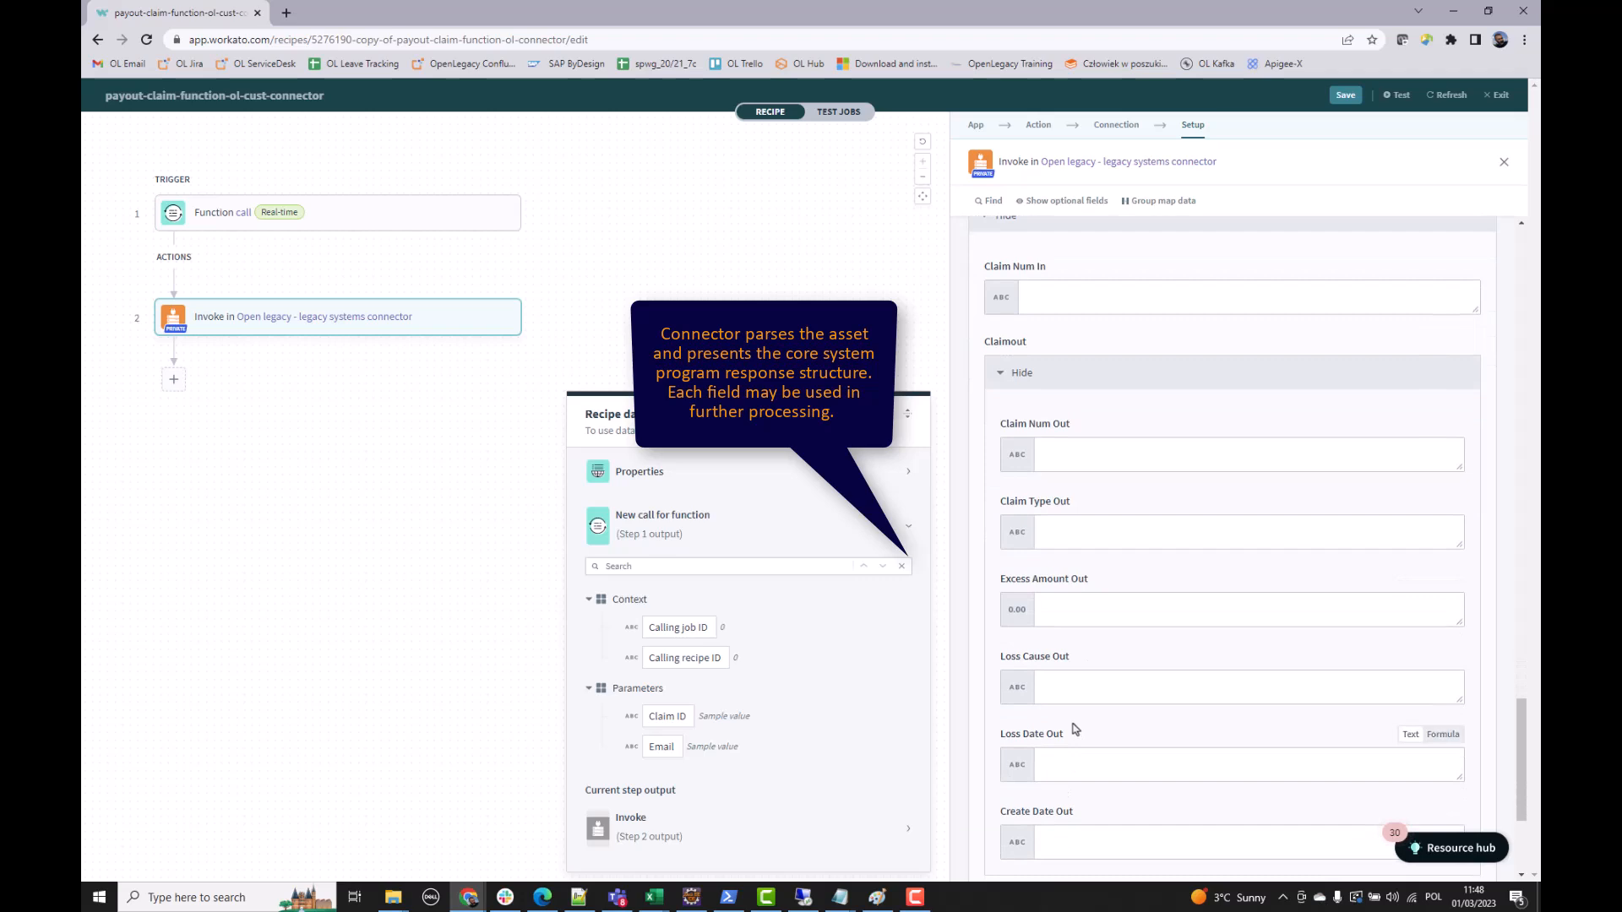
scroll(1075, 729, down, 1)
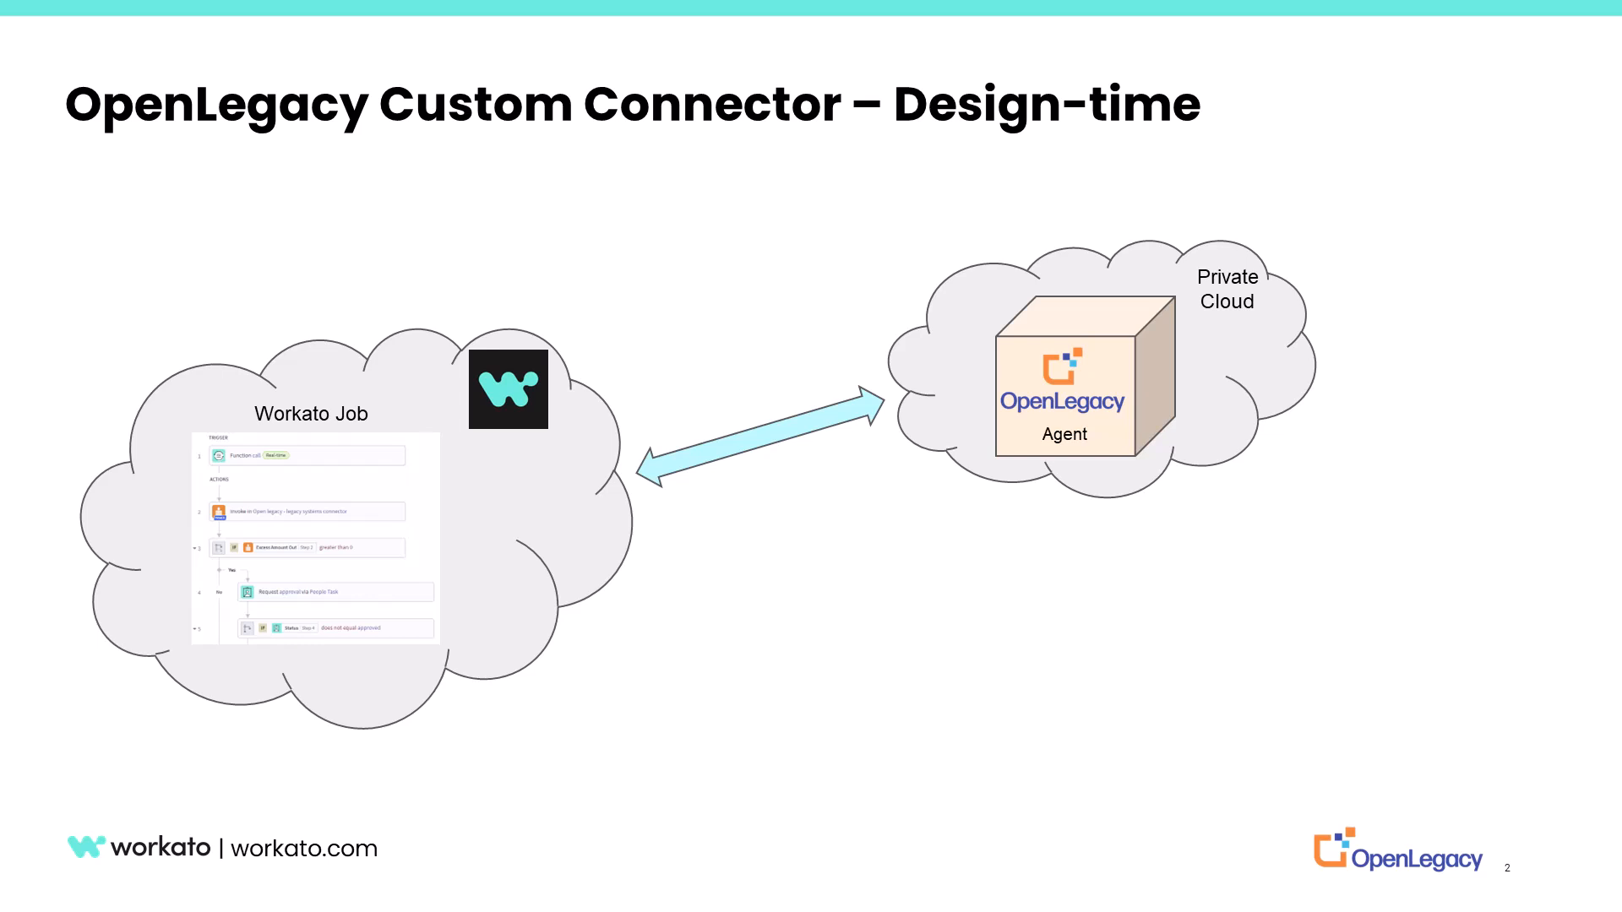
- Advance the OpenLegacy connector deck to the run-time architecture slide
key(Right)
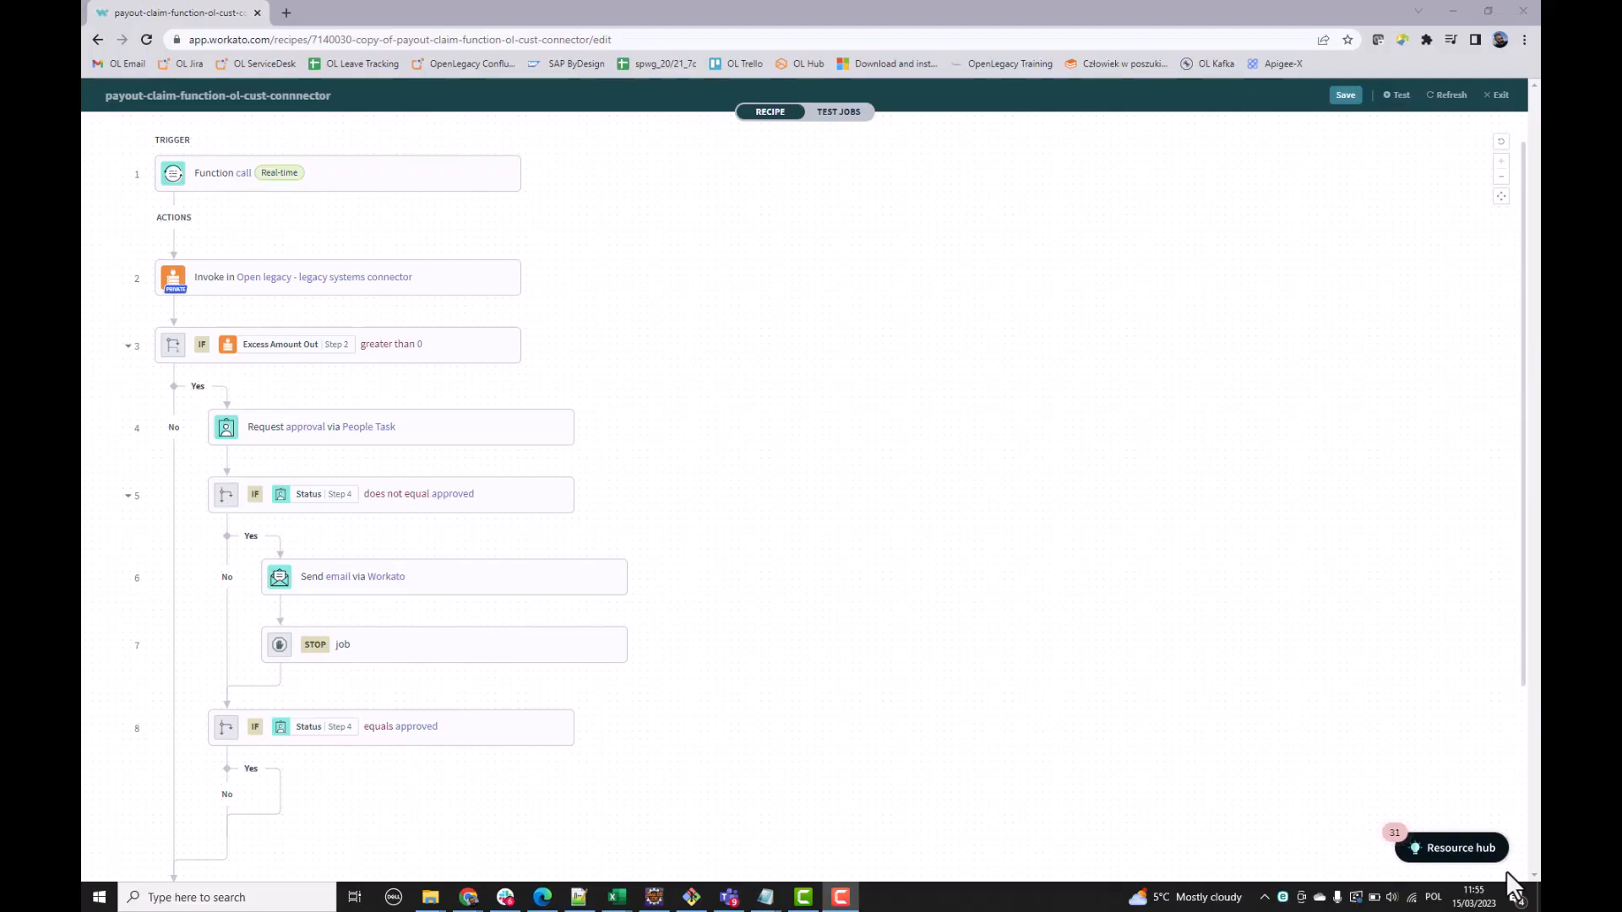
- Add an OpenLegacy action on the approval's Yes branch with connector type mf-cics-cobol
click(525, 444)
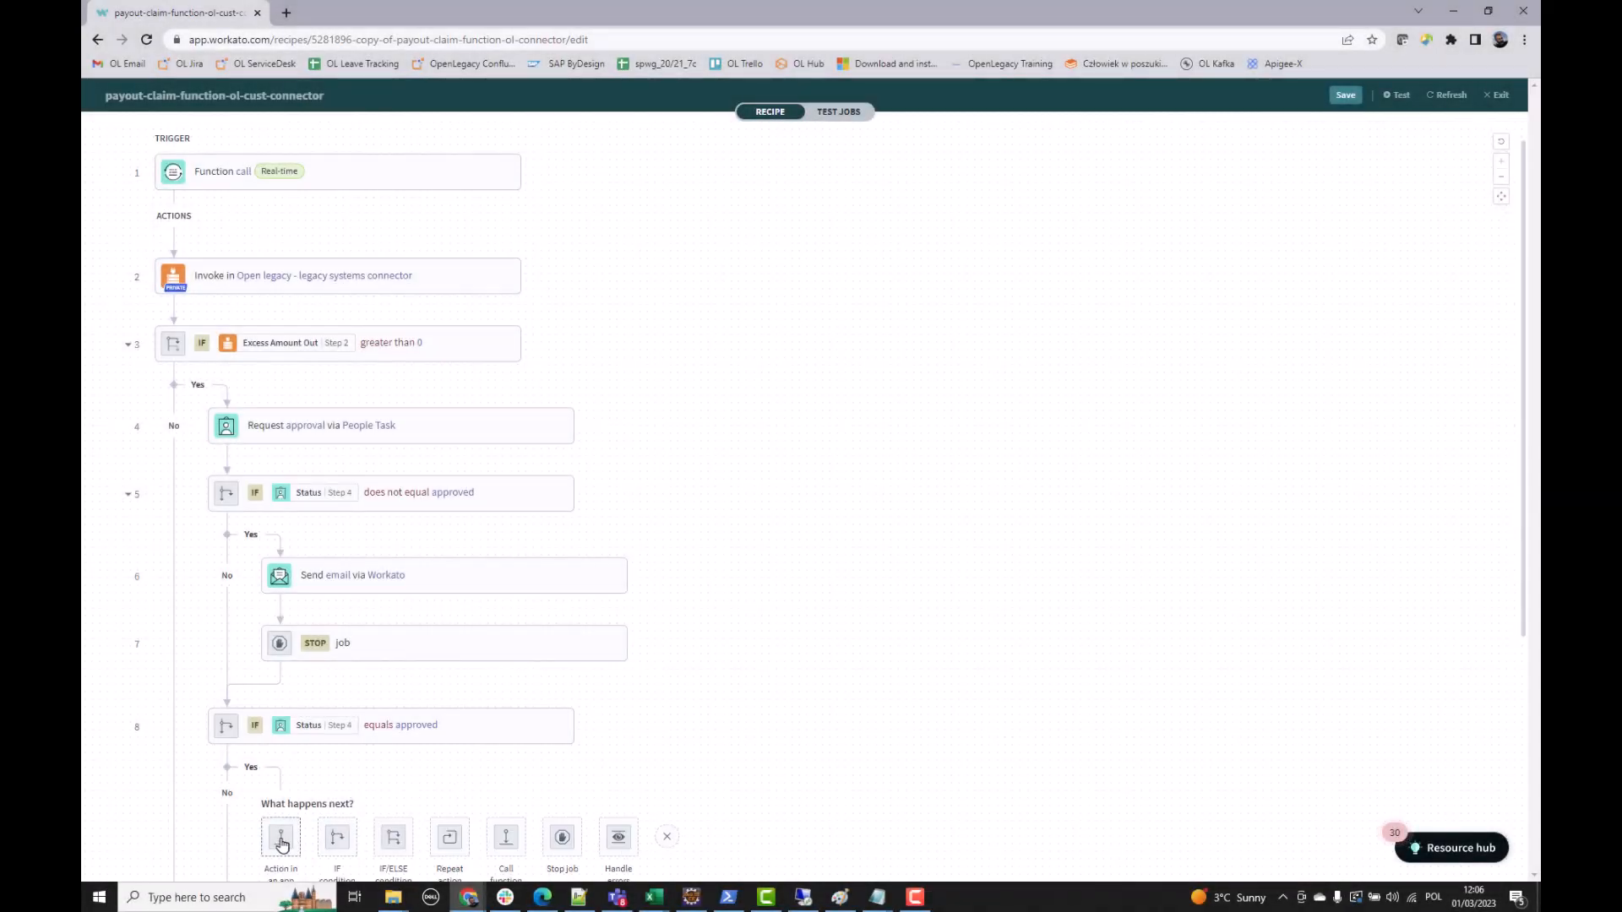
click(282, 838)
click(1191, 306)
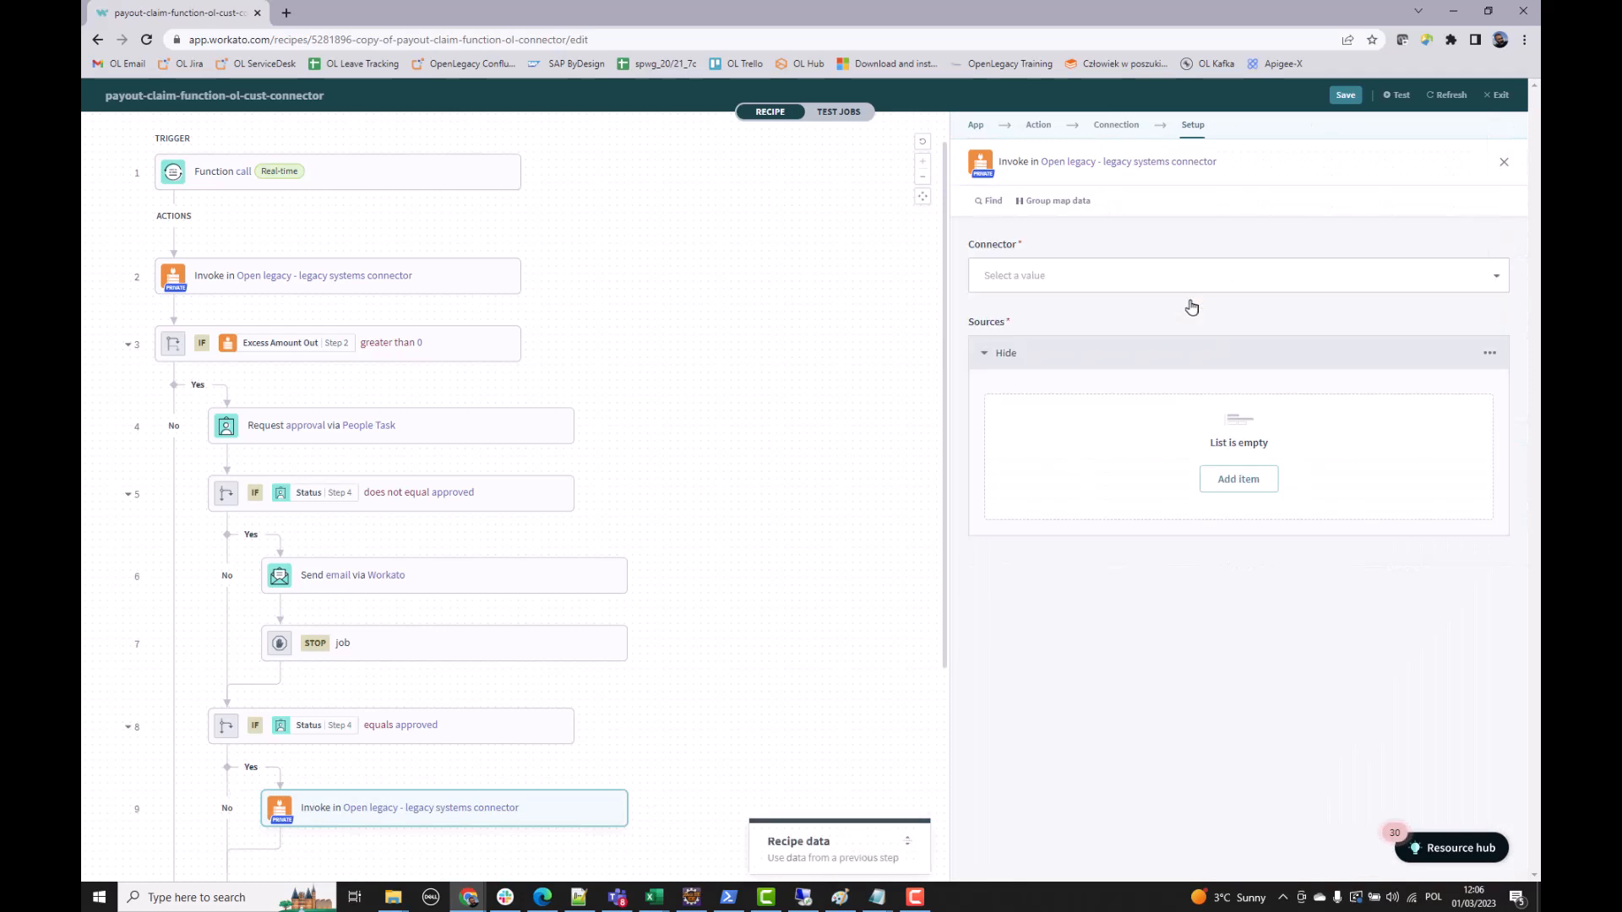
click(1187, 290)
scroll(1114, 473, down, 4)
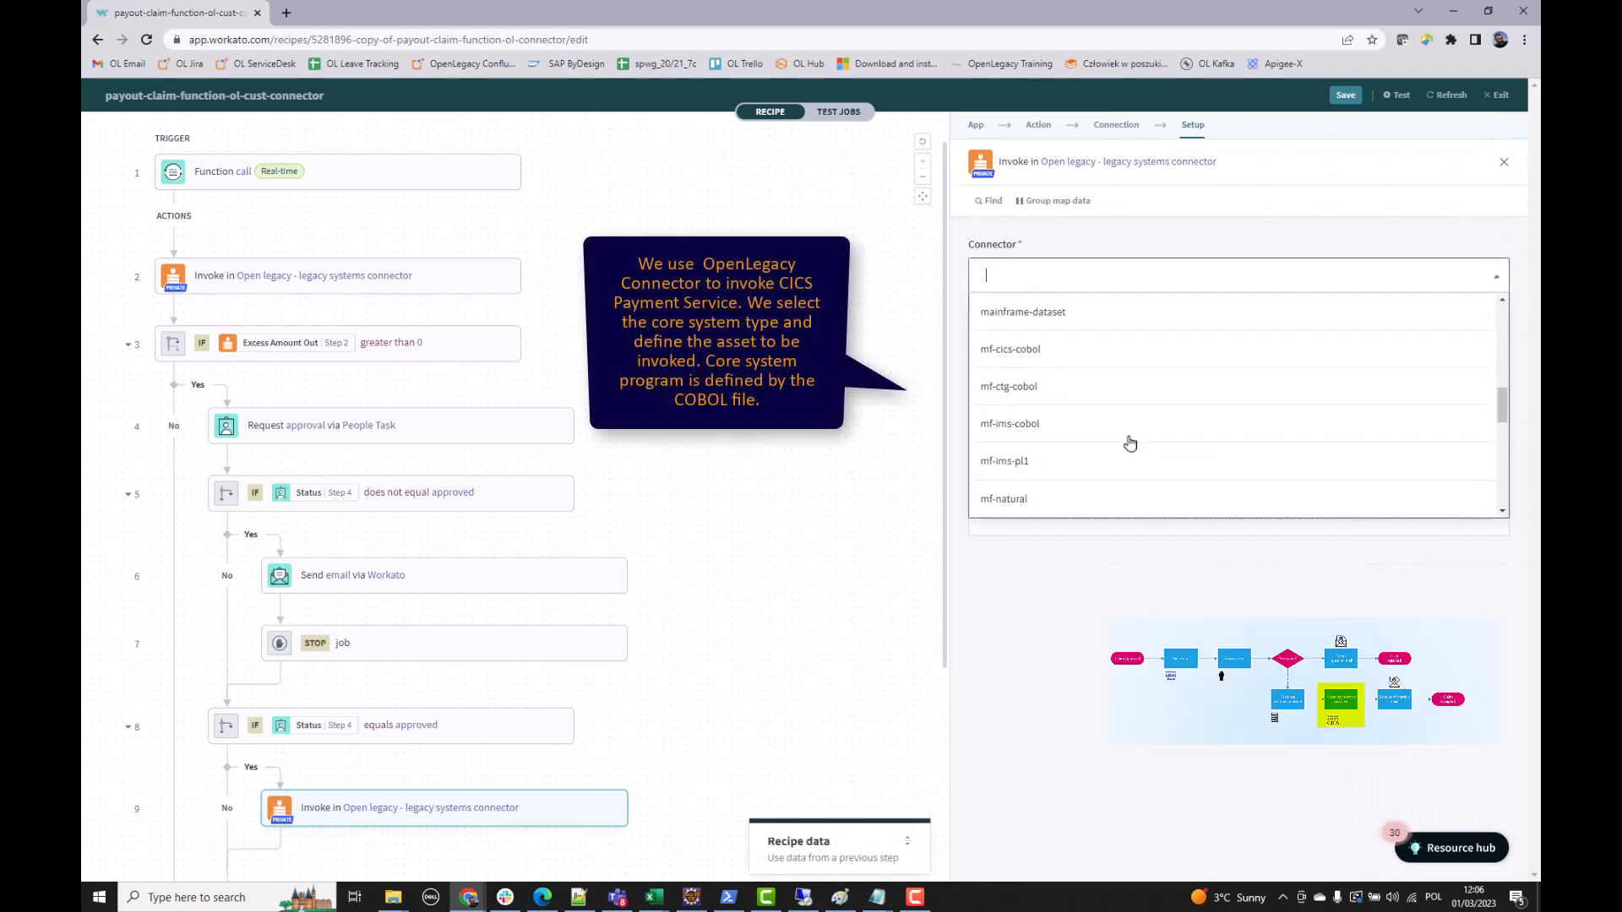
scroll(1145, 389, down, 1)
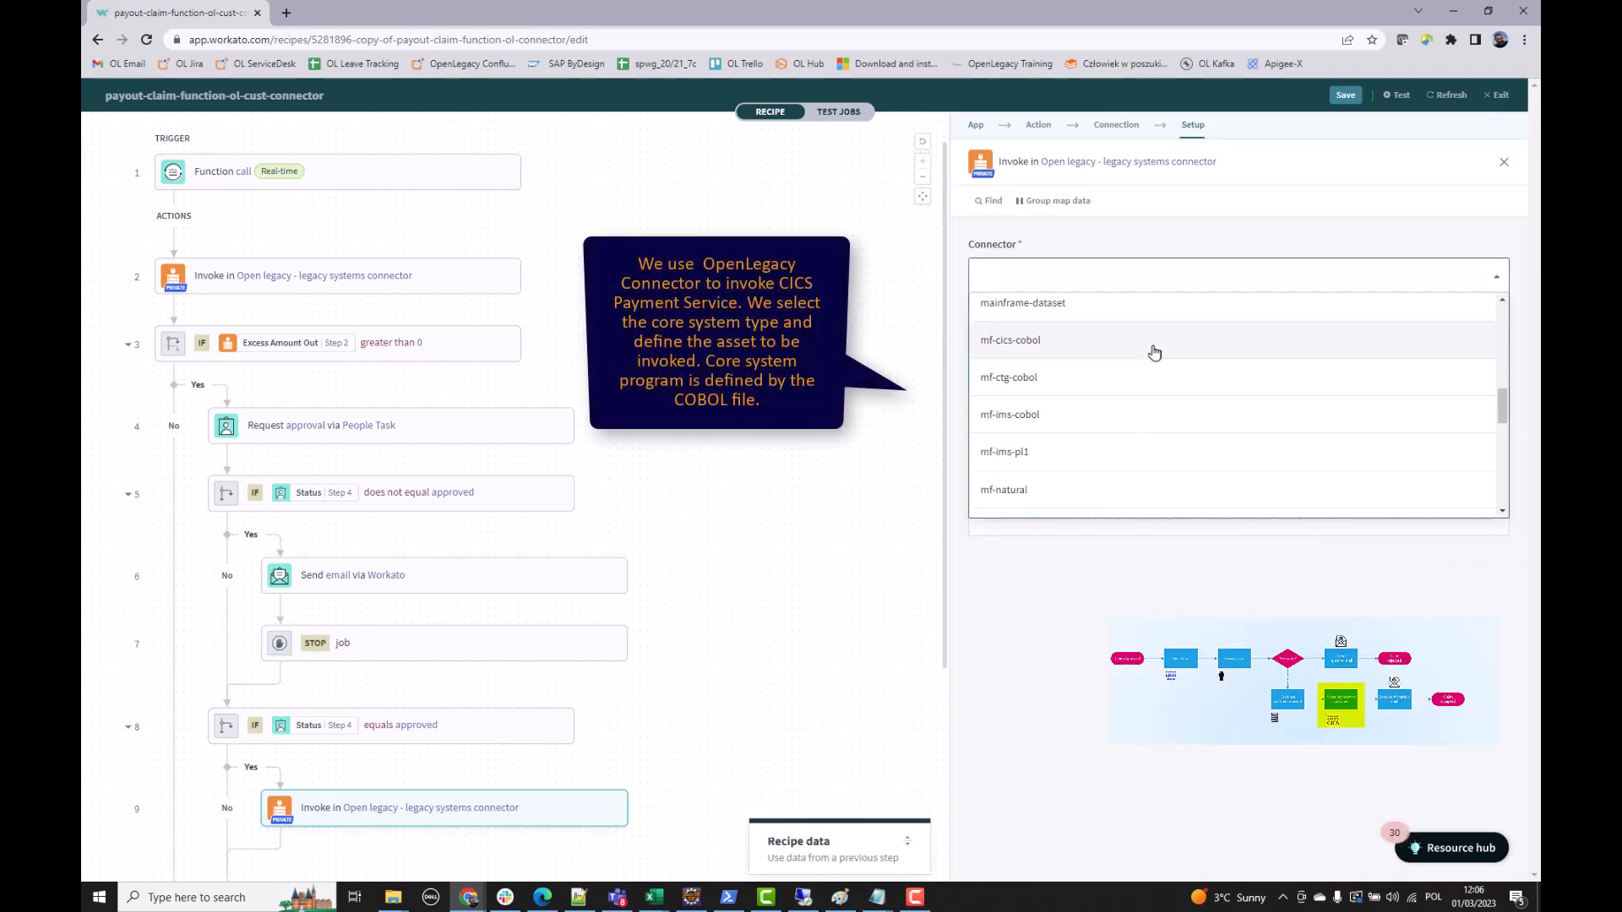
click(1153, 353)
- Add a source item psd2pmt.cbl holding the PSD2PMT COBOL program copied from Notepad
click(1225, 480)
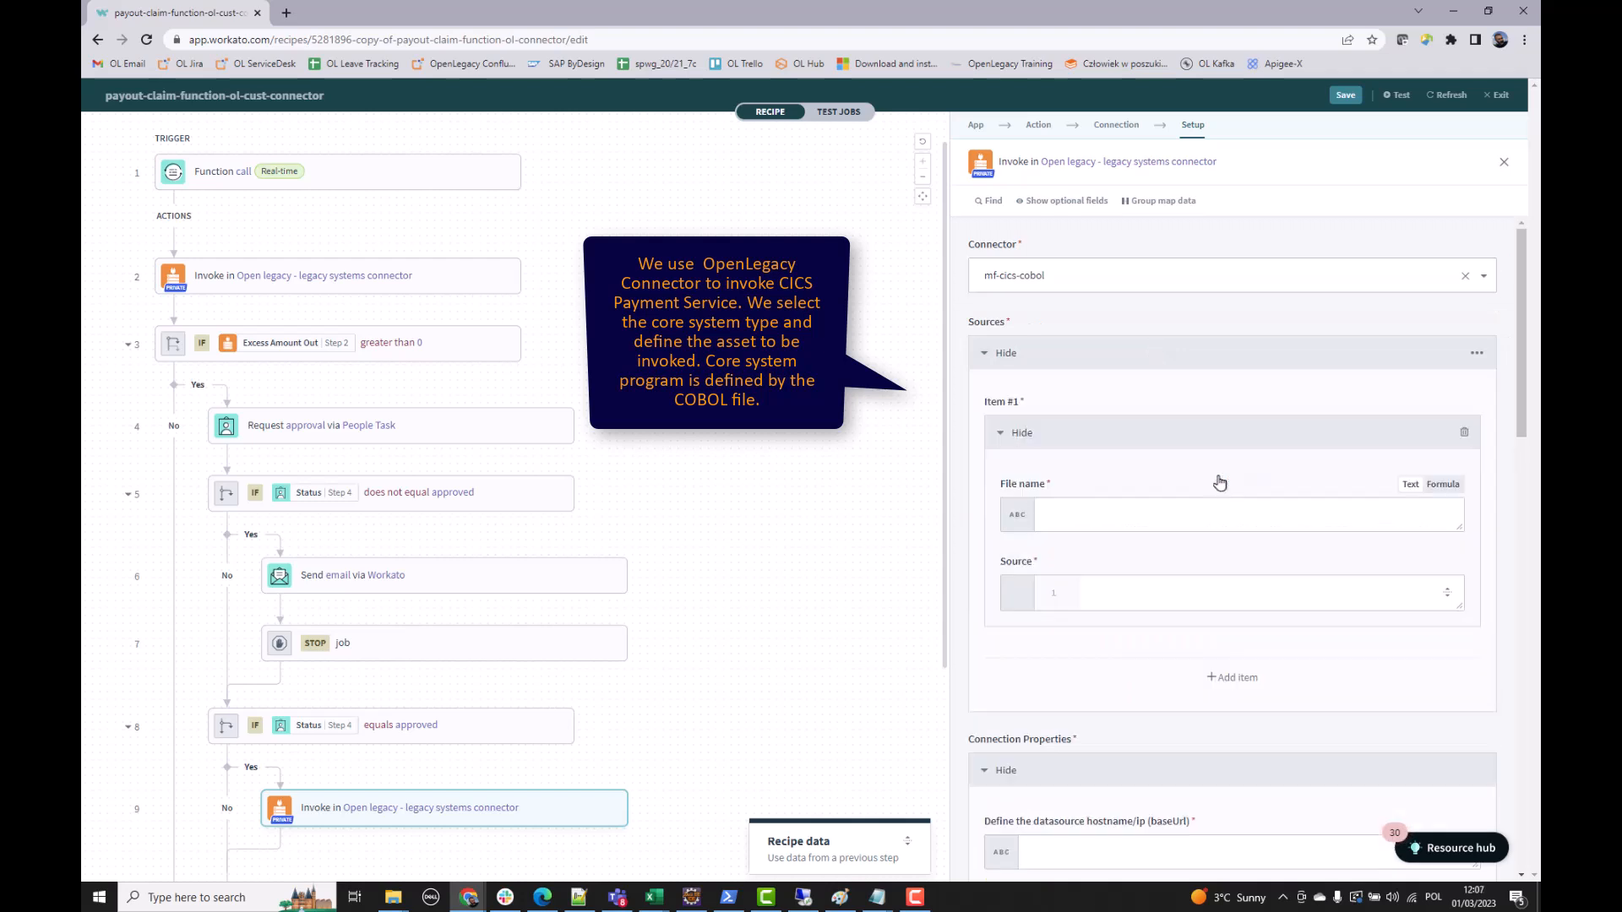
mouse_move(876, 897)
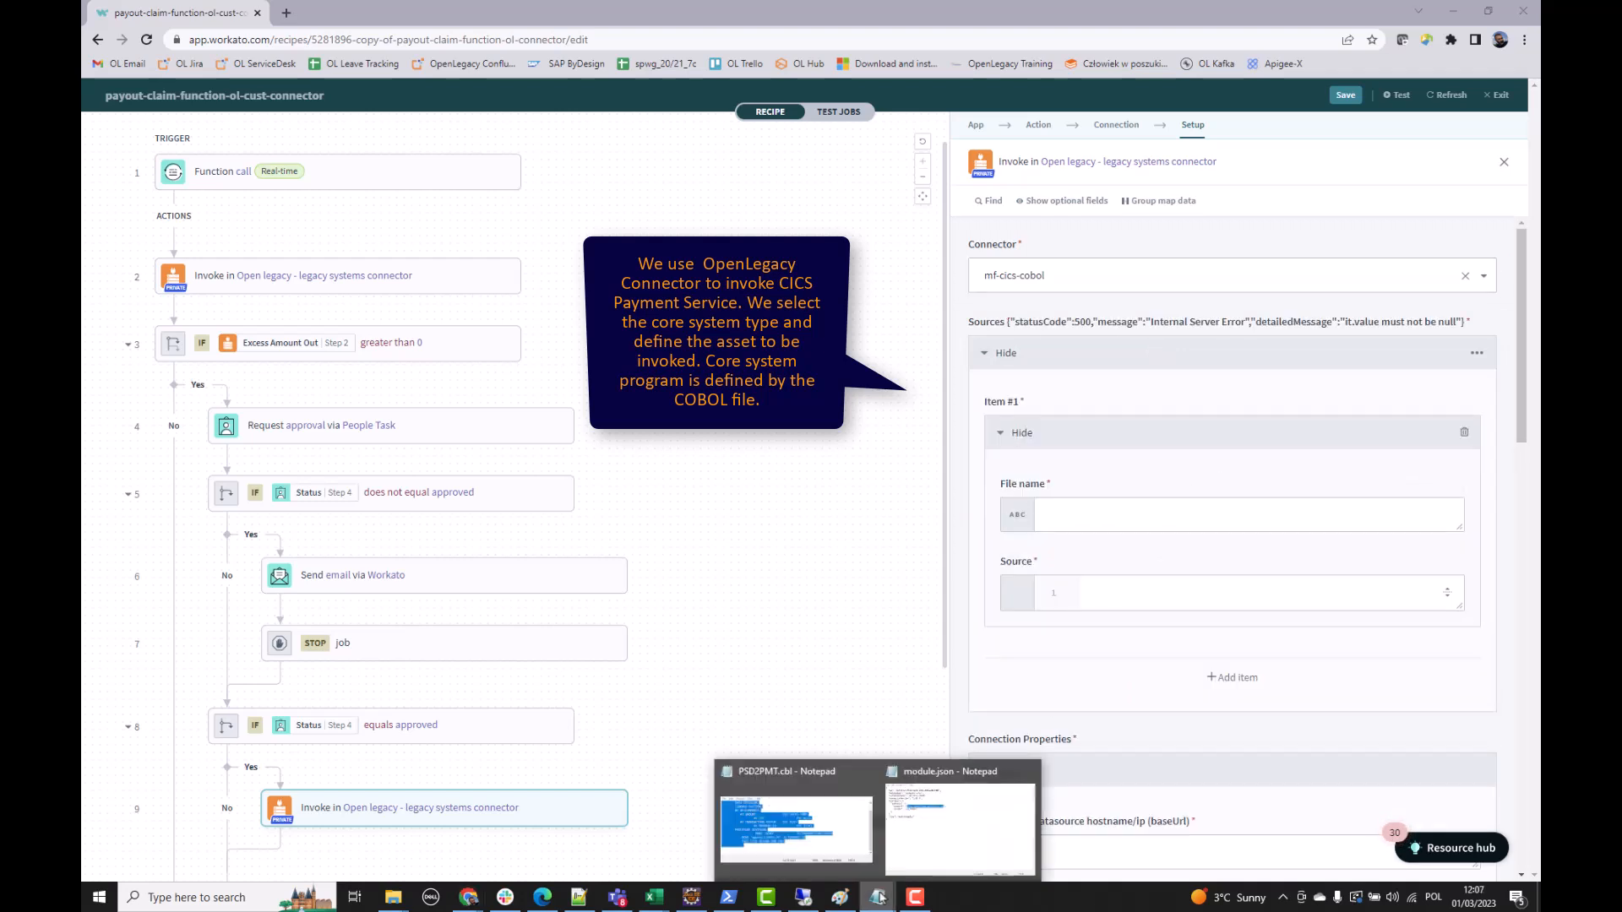
click(798, 811)
click(712, 479)
key(ctrl+a)
click(1129, 596)
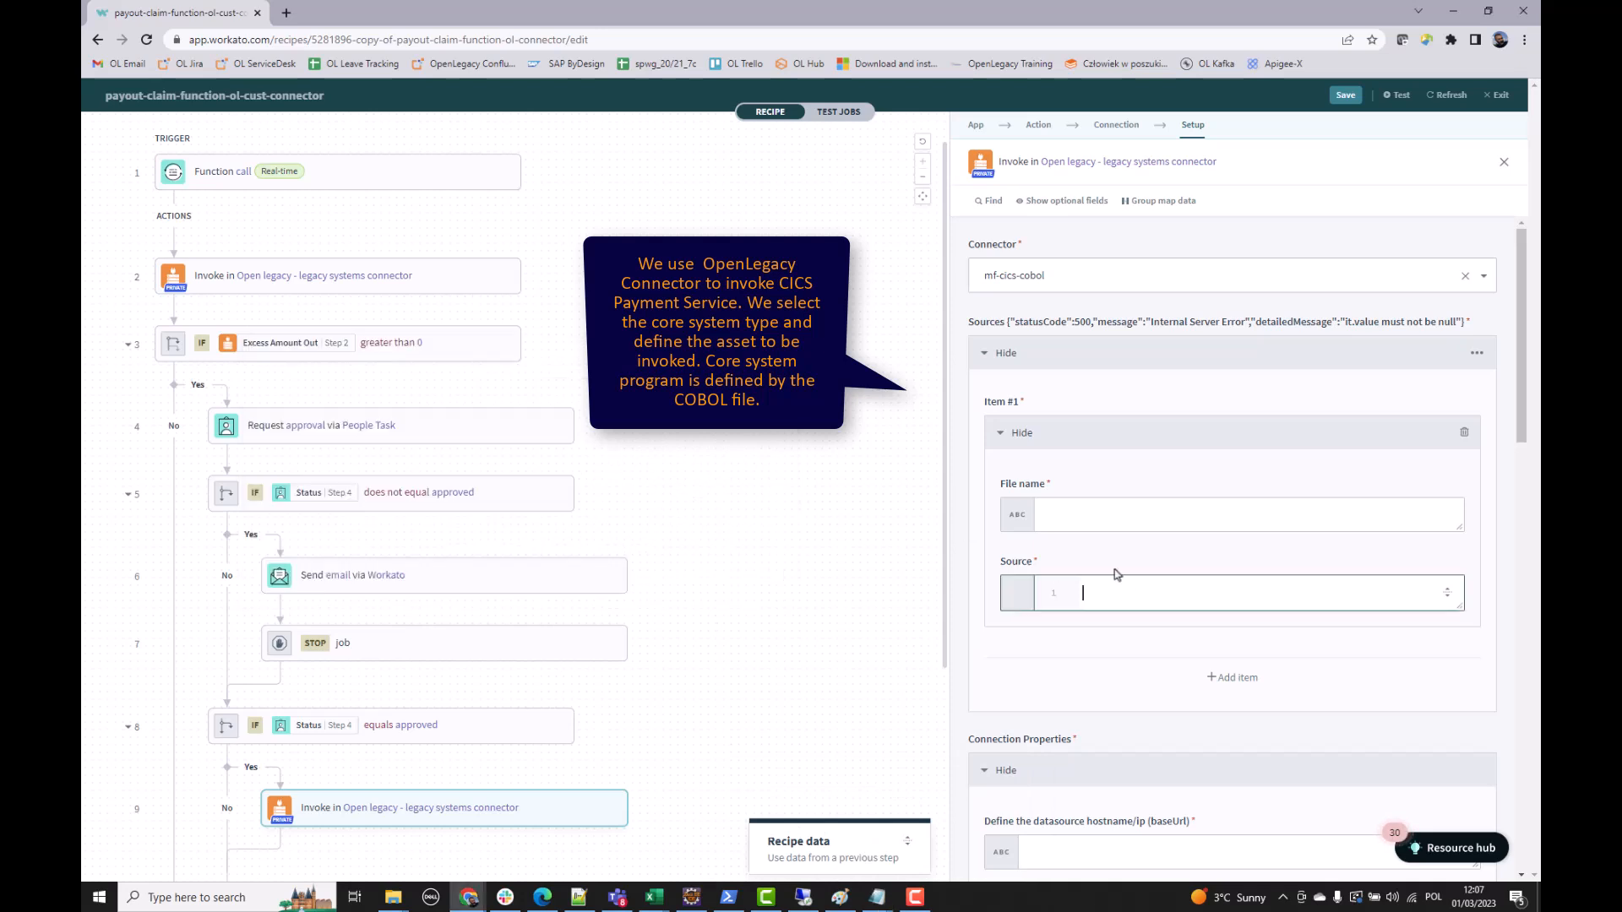
key(ctrl+v)
click(1127, 512)
text(psd2pmt.cbl)
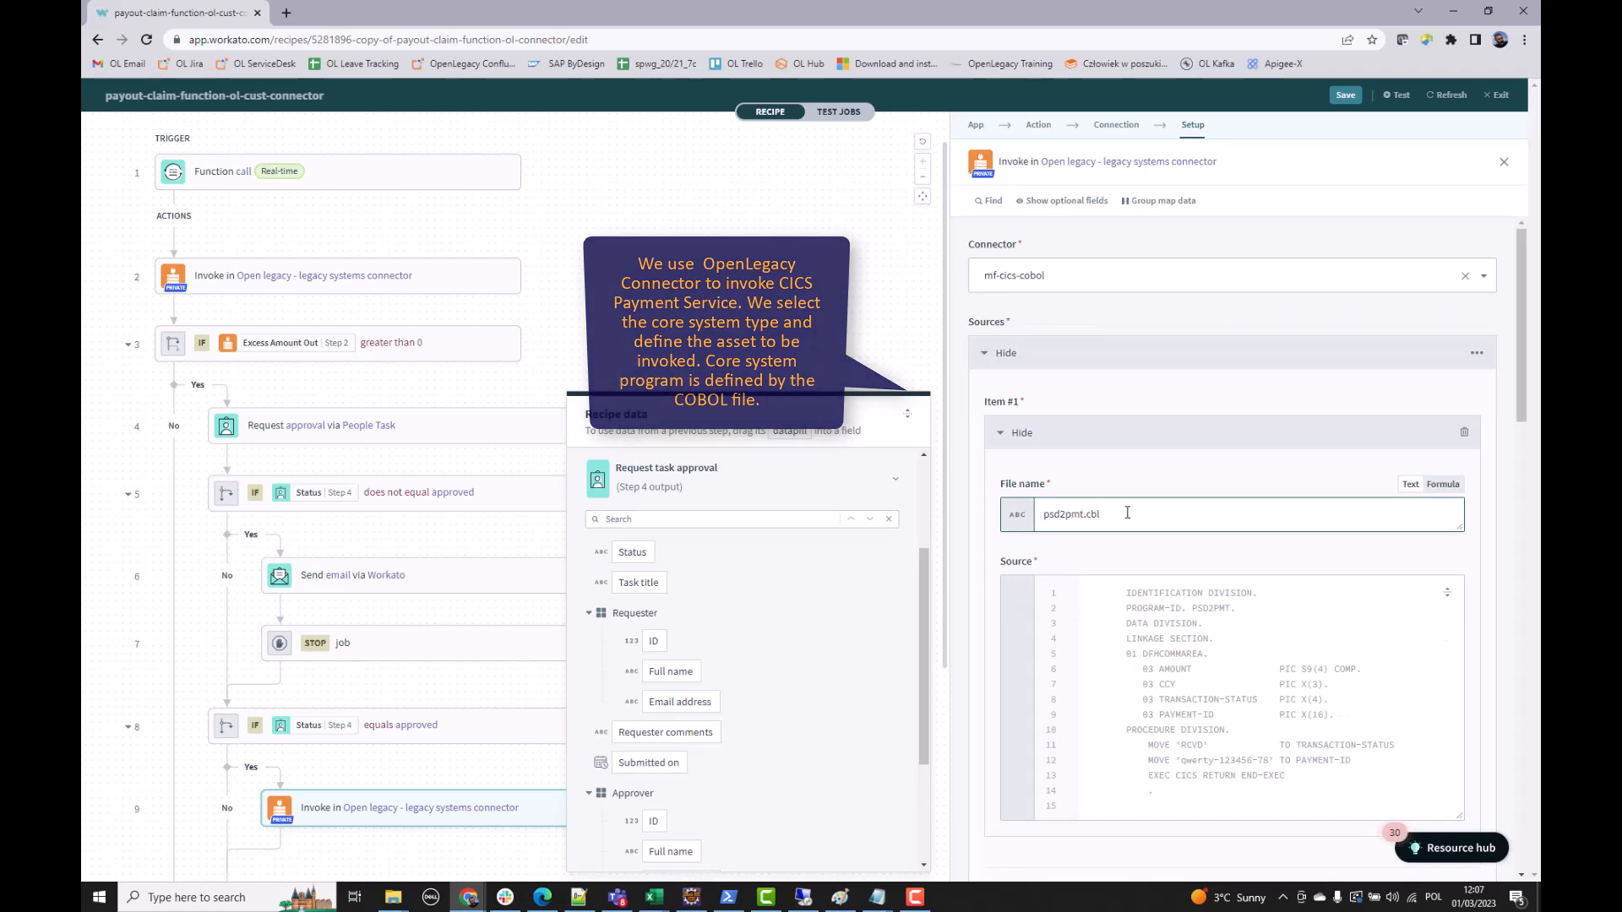
scroll(1127, 512, down, 7)
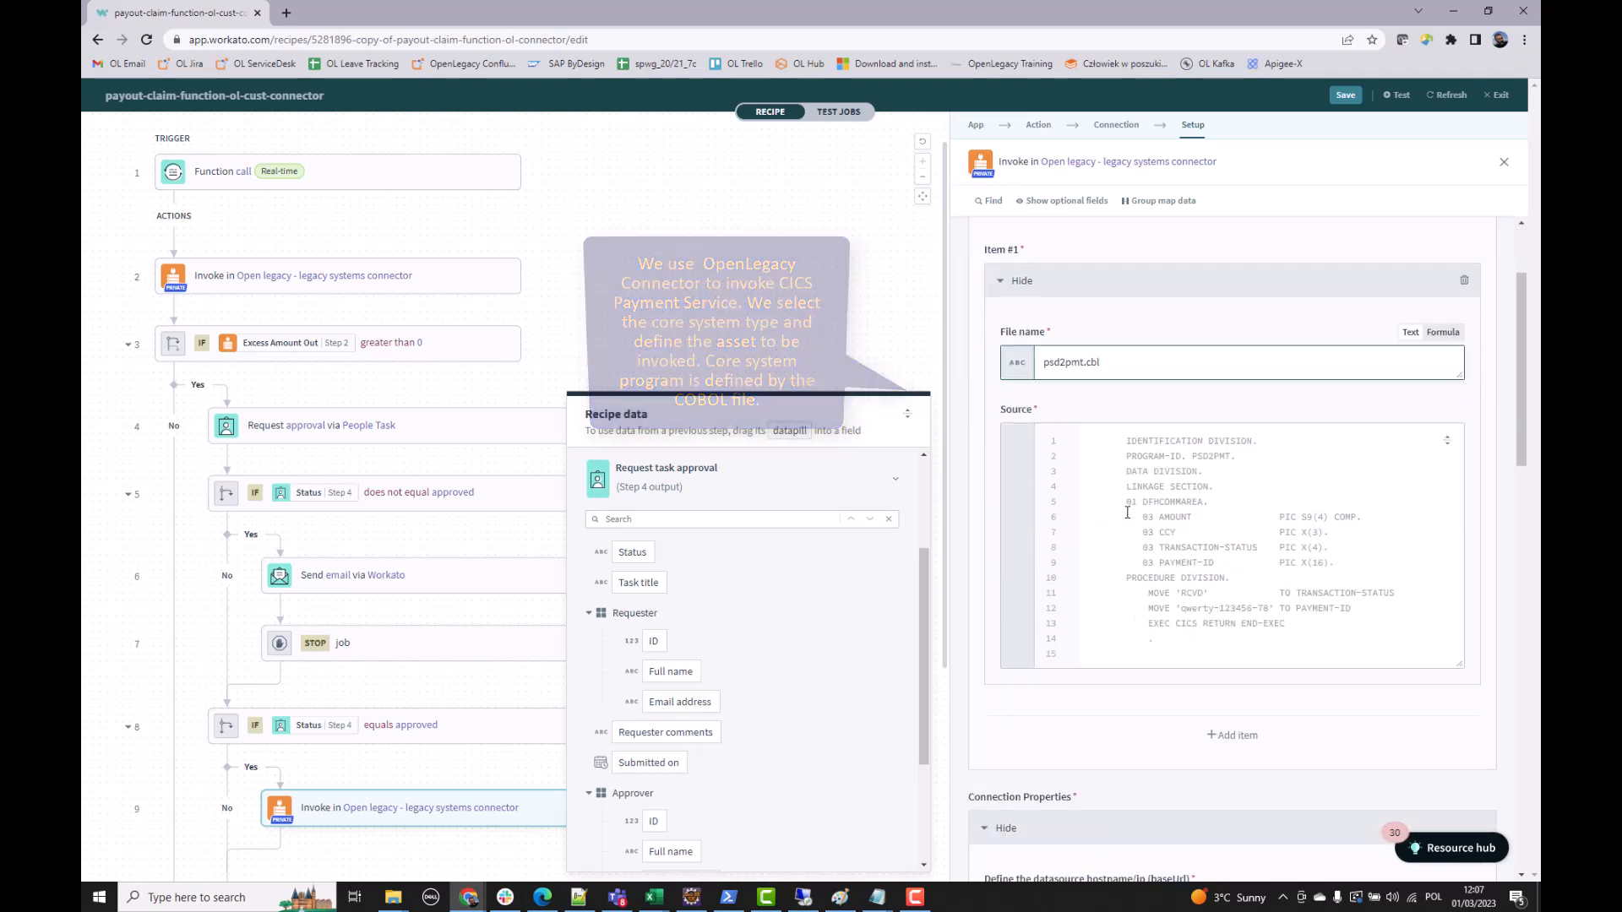
click(1162, 377)
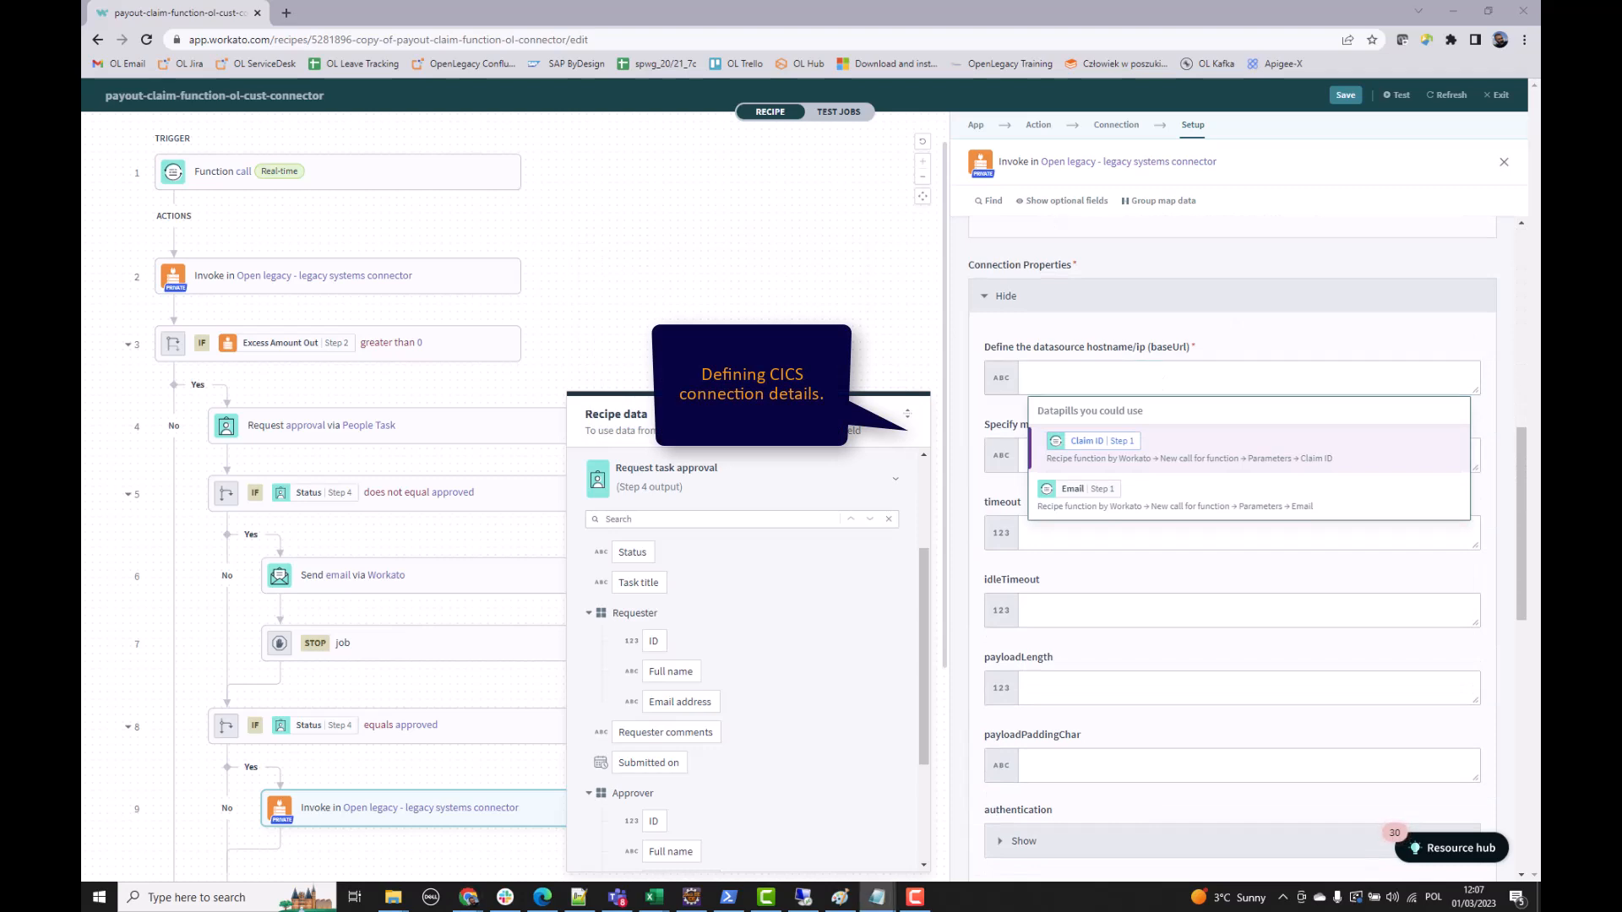
text(http://mainframe.openlegacy.com)
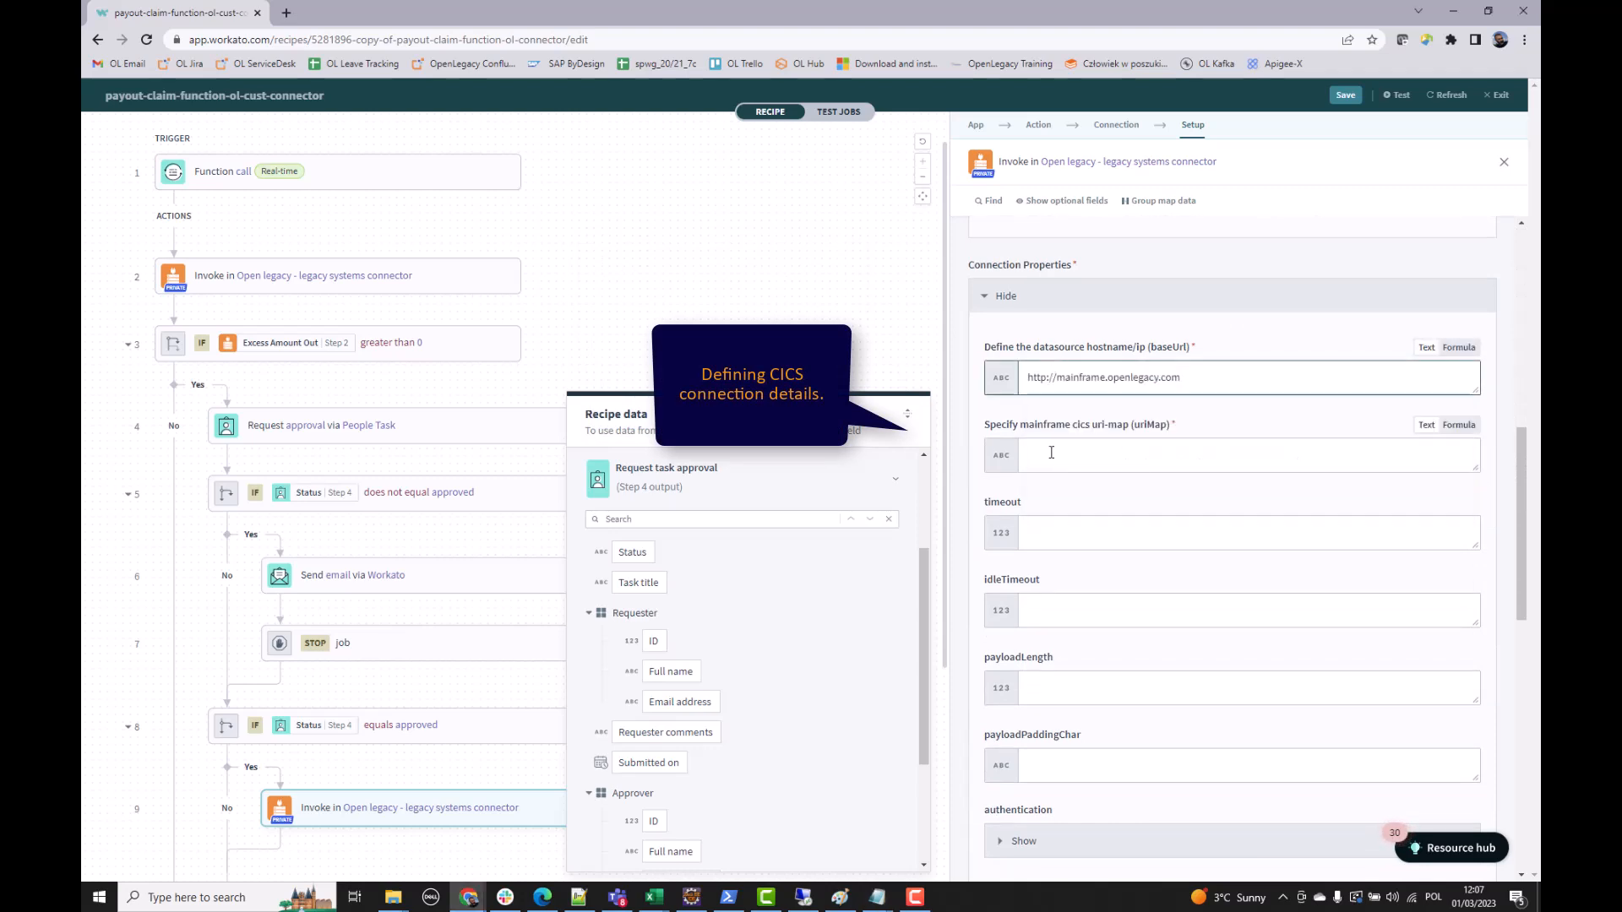
click(1050, 452)
text(/ol/demos)
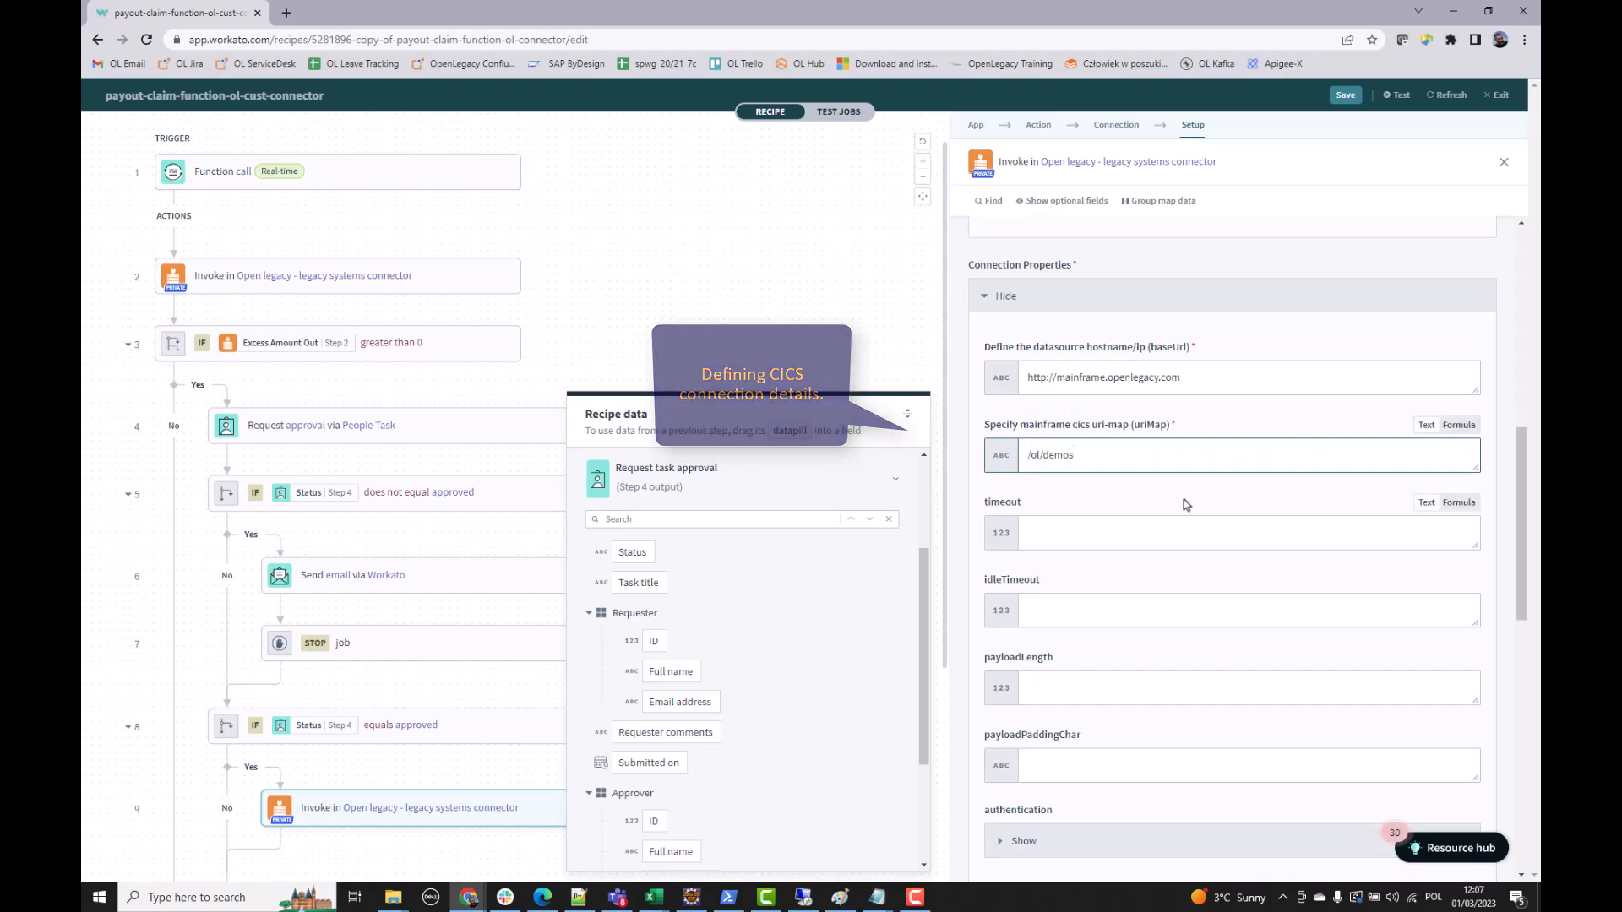
- Expand the psd2pmt program and its Dfhcommarea payment fields
scroll(1185, 507, down, 10)
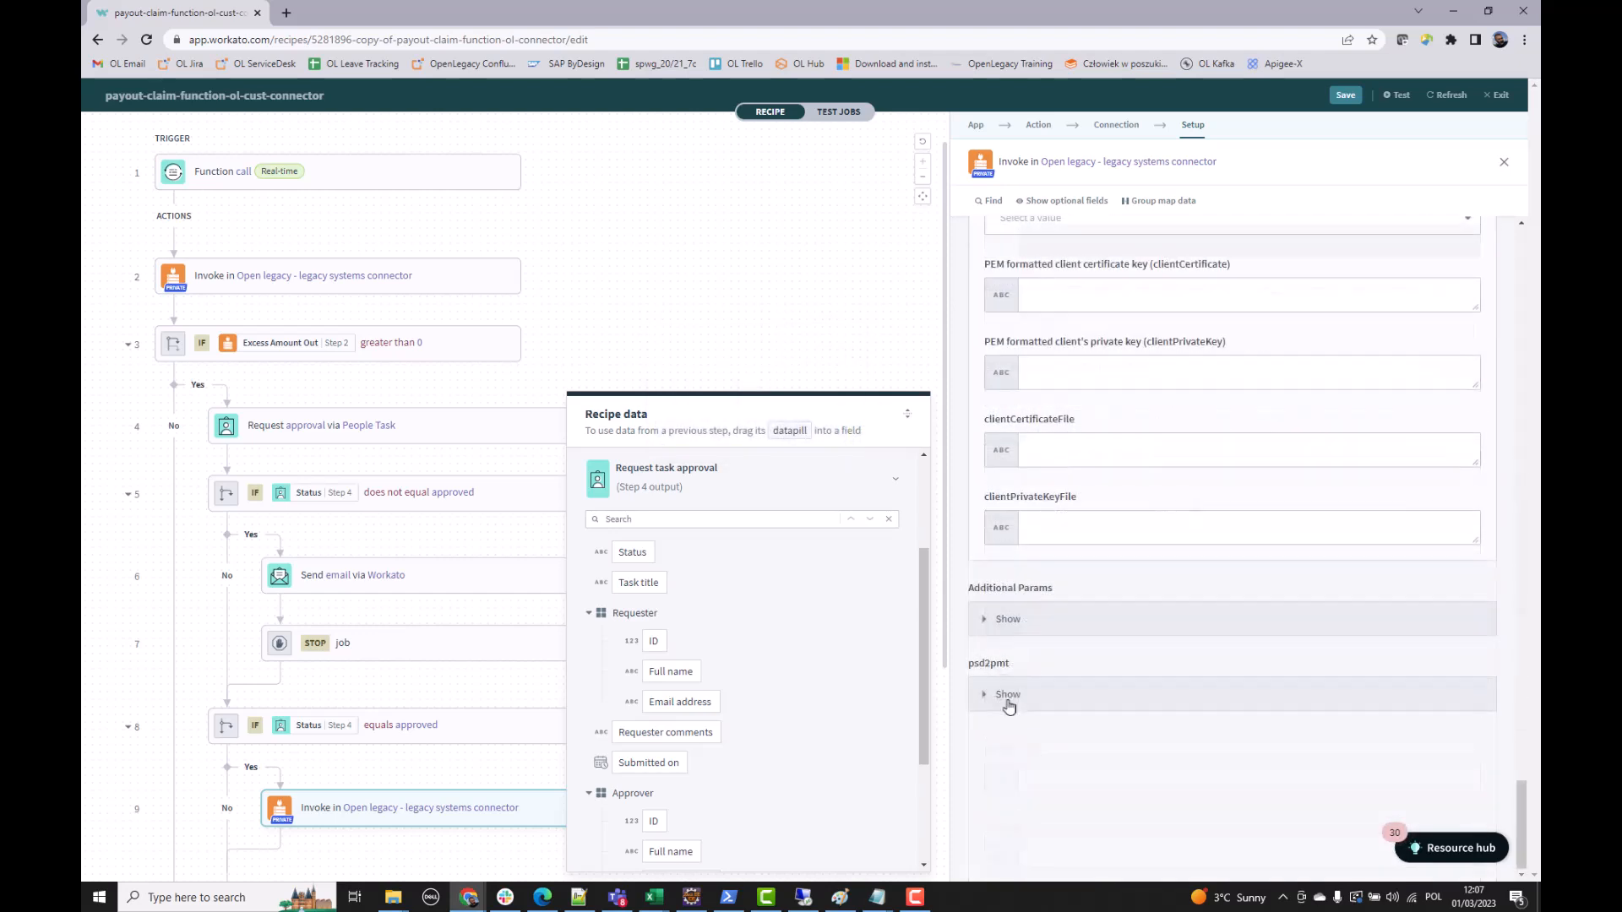
click(1007, 696)
scroll(1035, 706, down, 1)
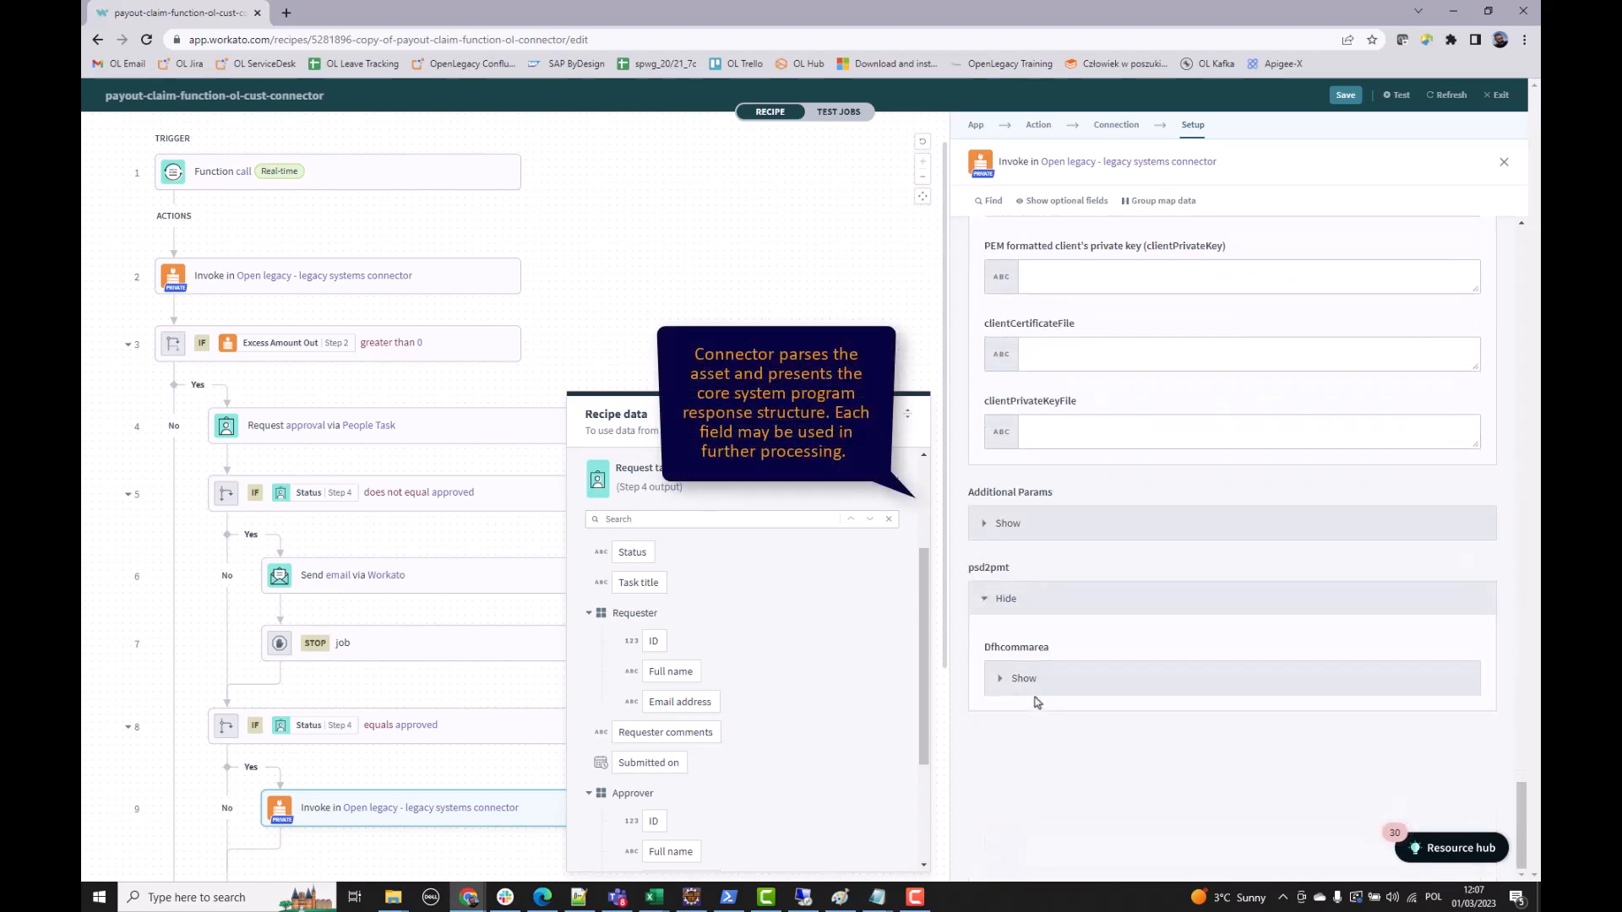
click(1024, 679)
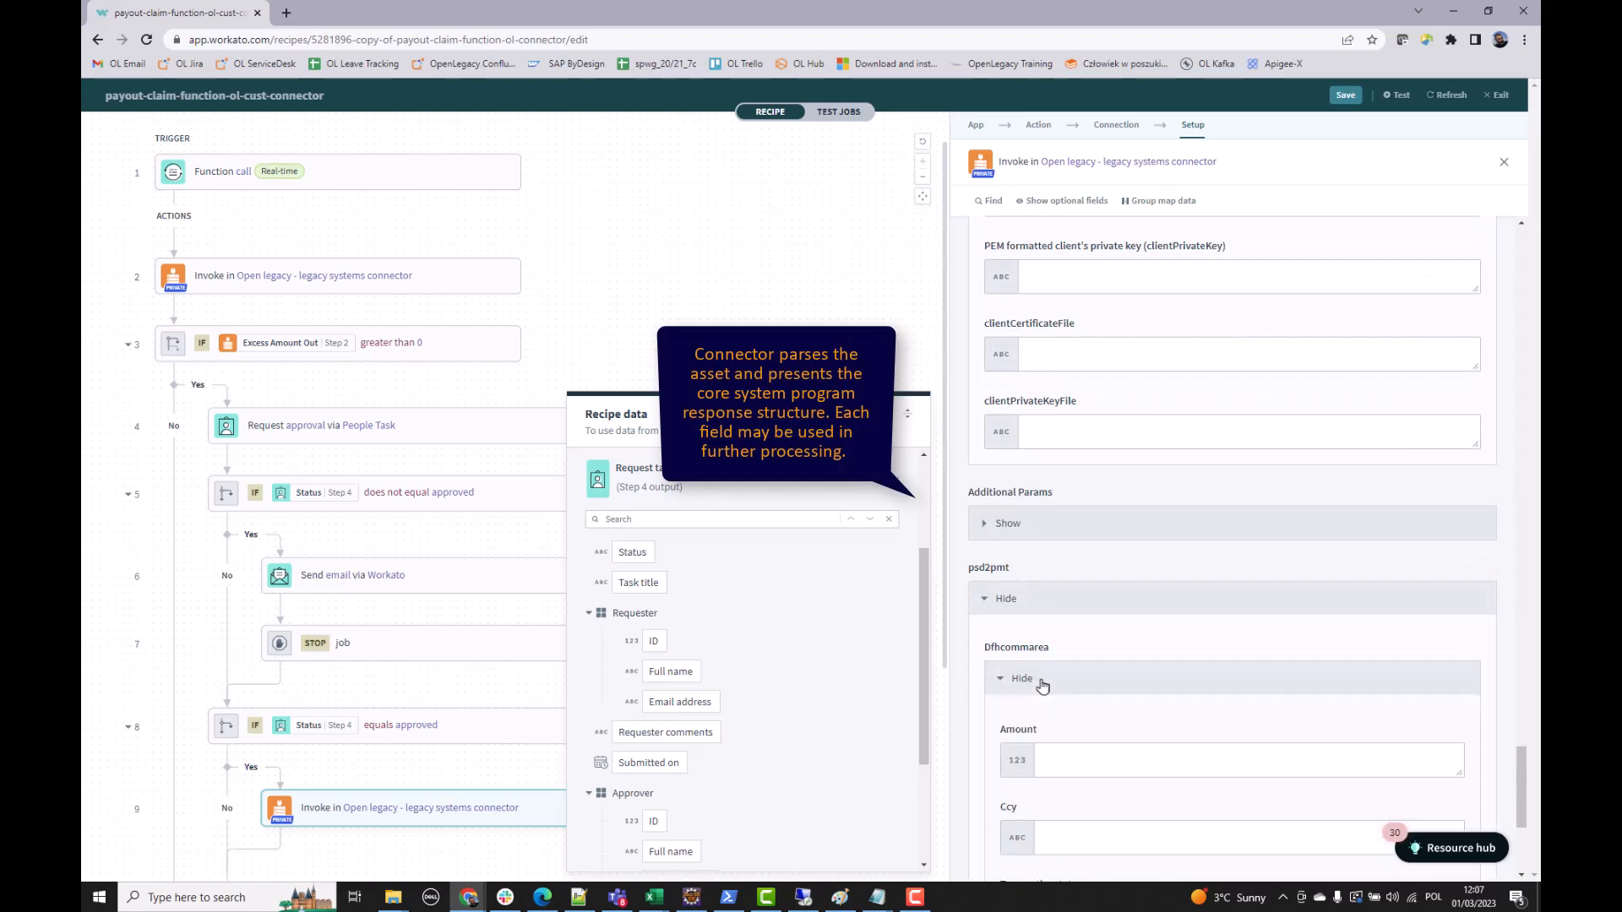
scroll(1048, 679, down, 3)
scroll(1054, 679, down, 1)
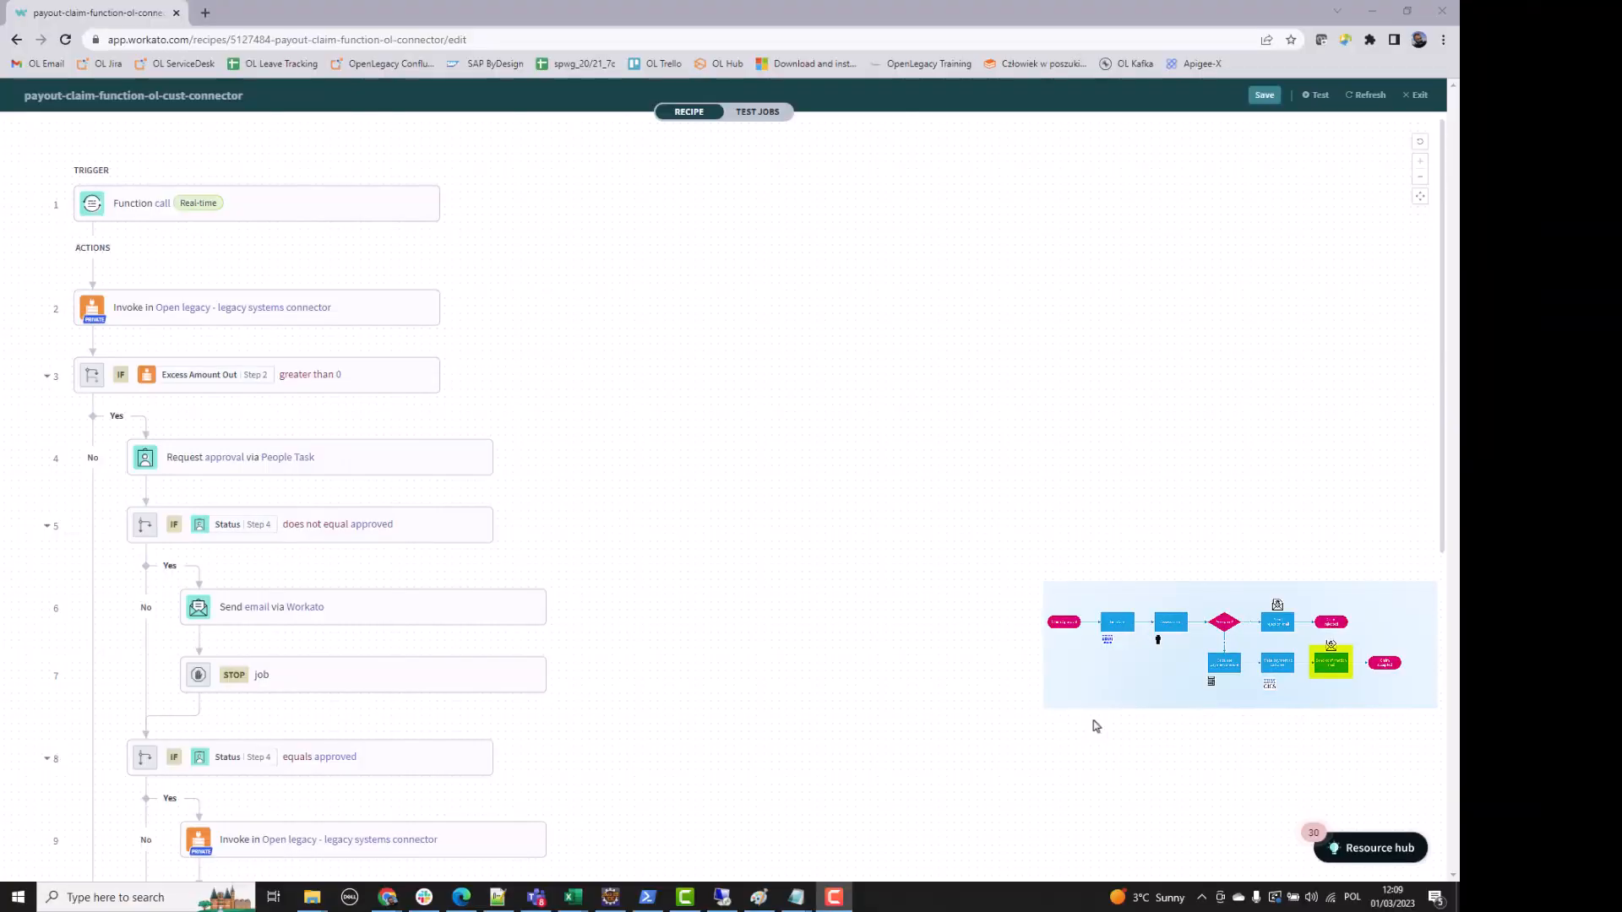
scroll(1096, 726, down, 6)
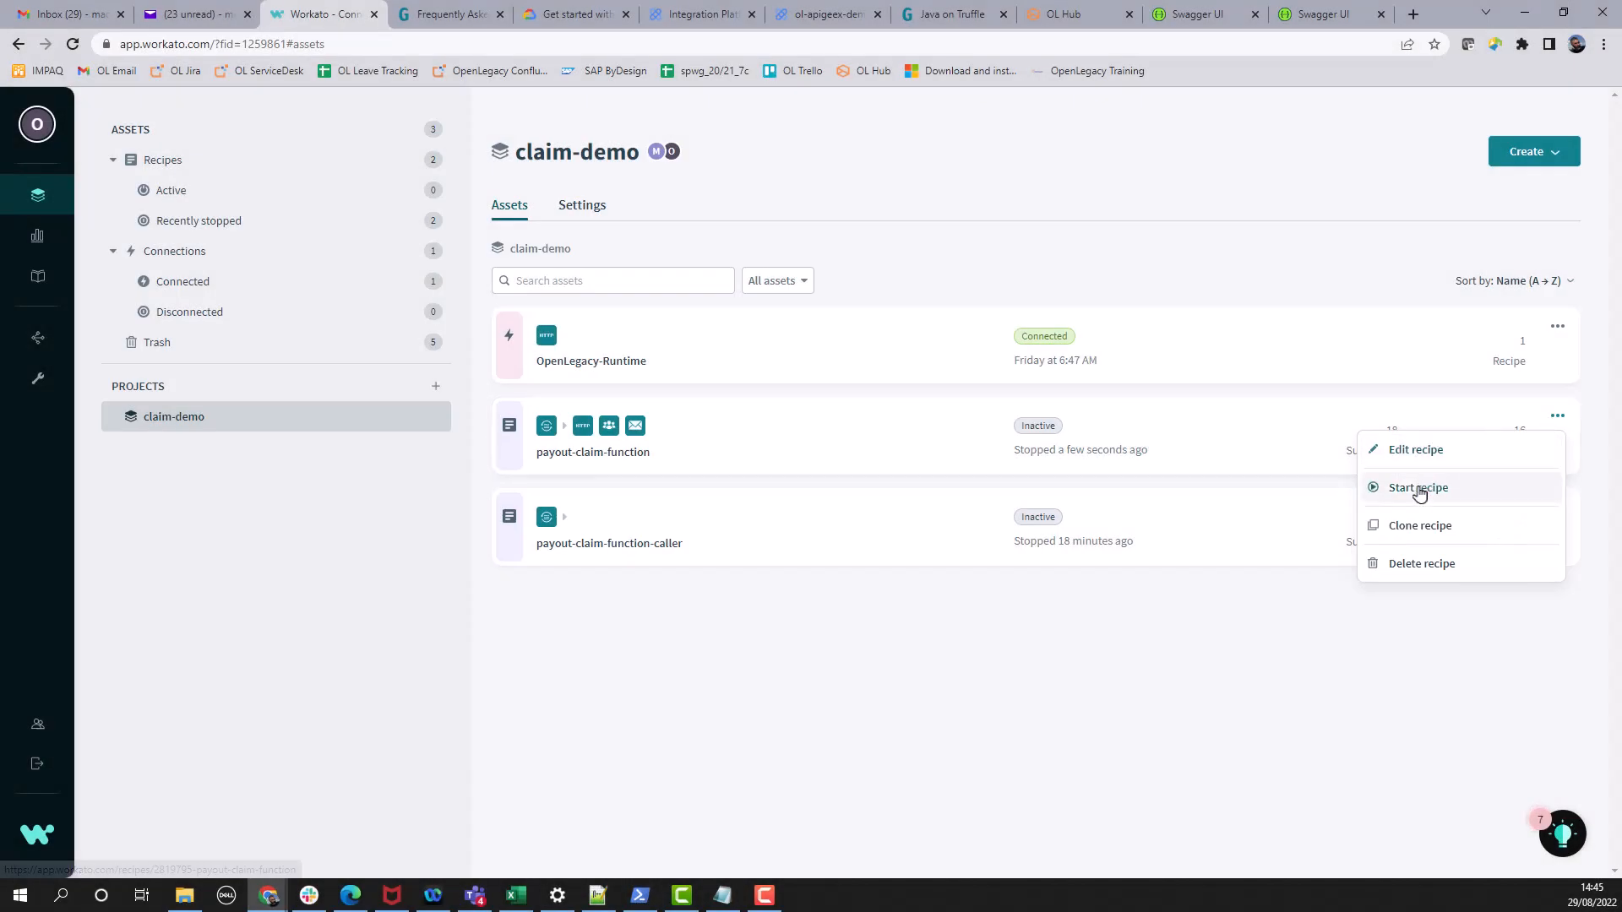
- Start the payout-claim-function recipe and begin a test of payout-claim-function-caller
click(1419, 488)
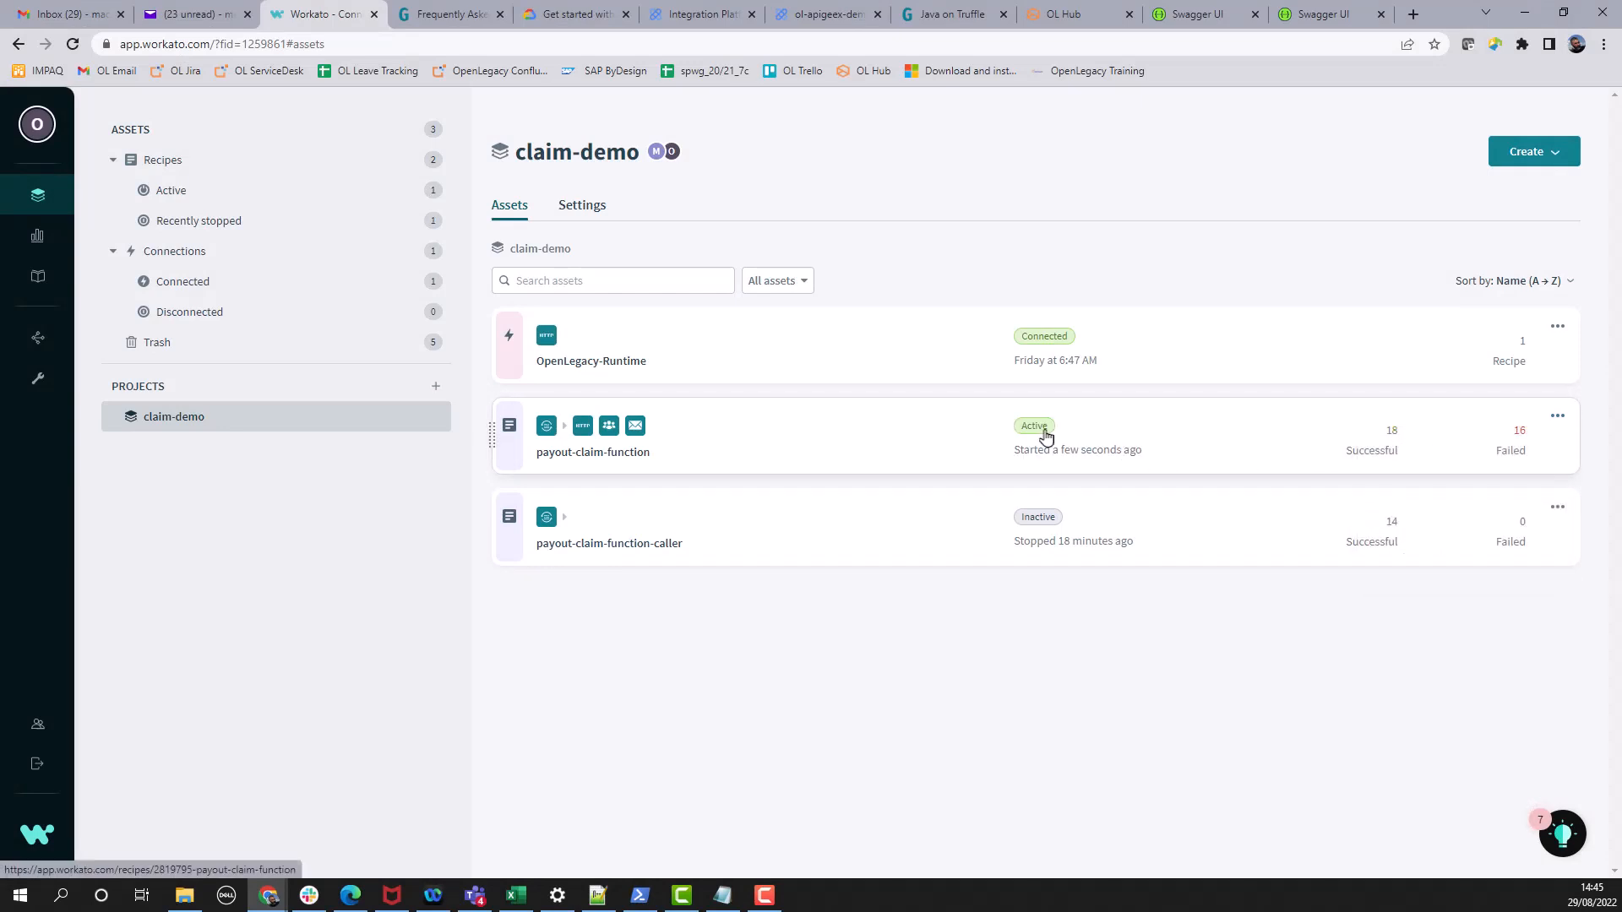
click(861, 529)
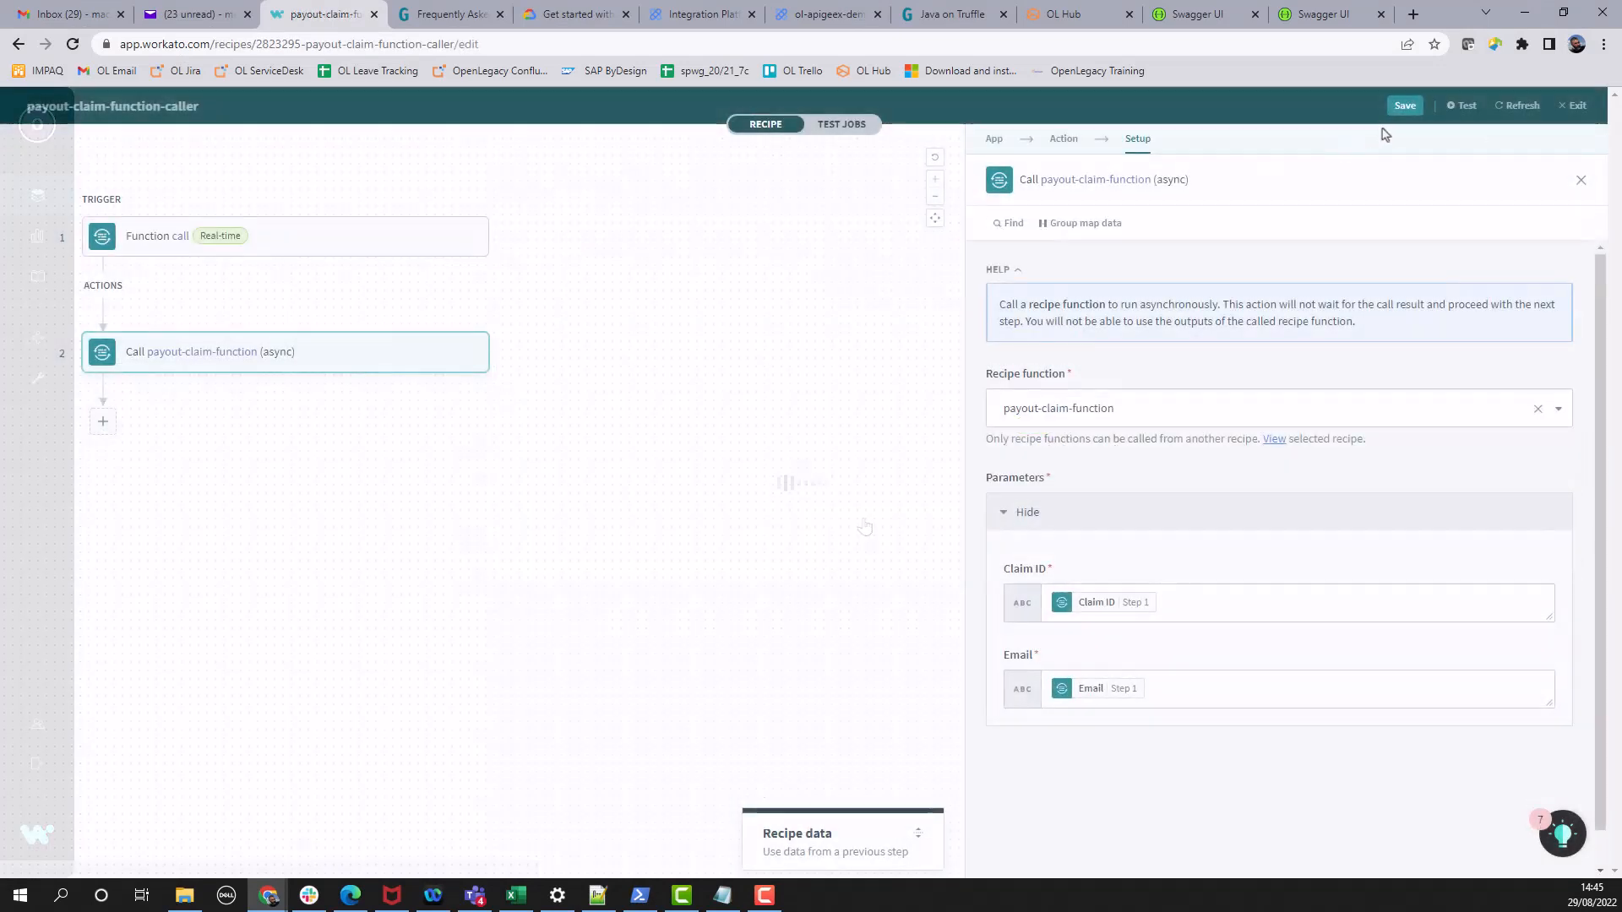
click(1462, 105)
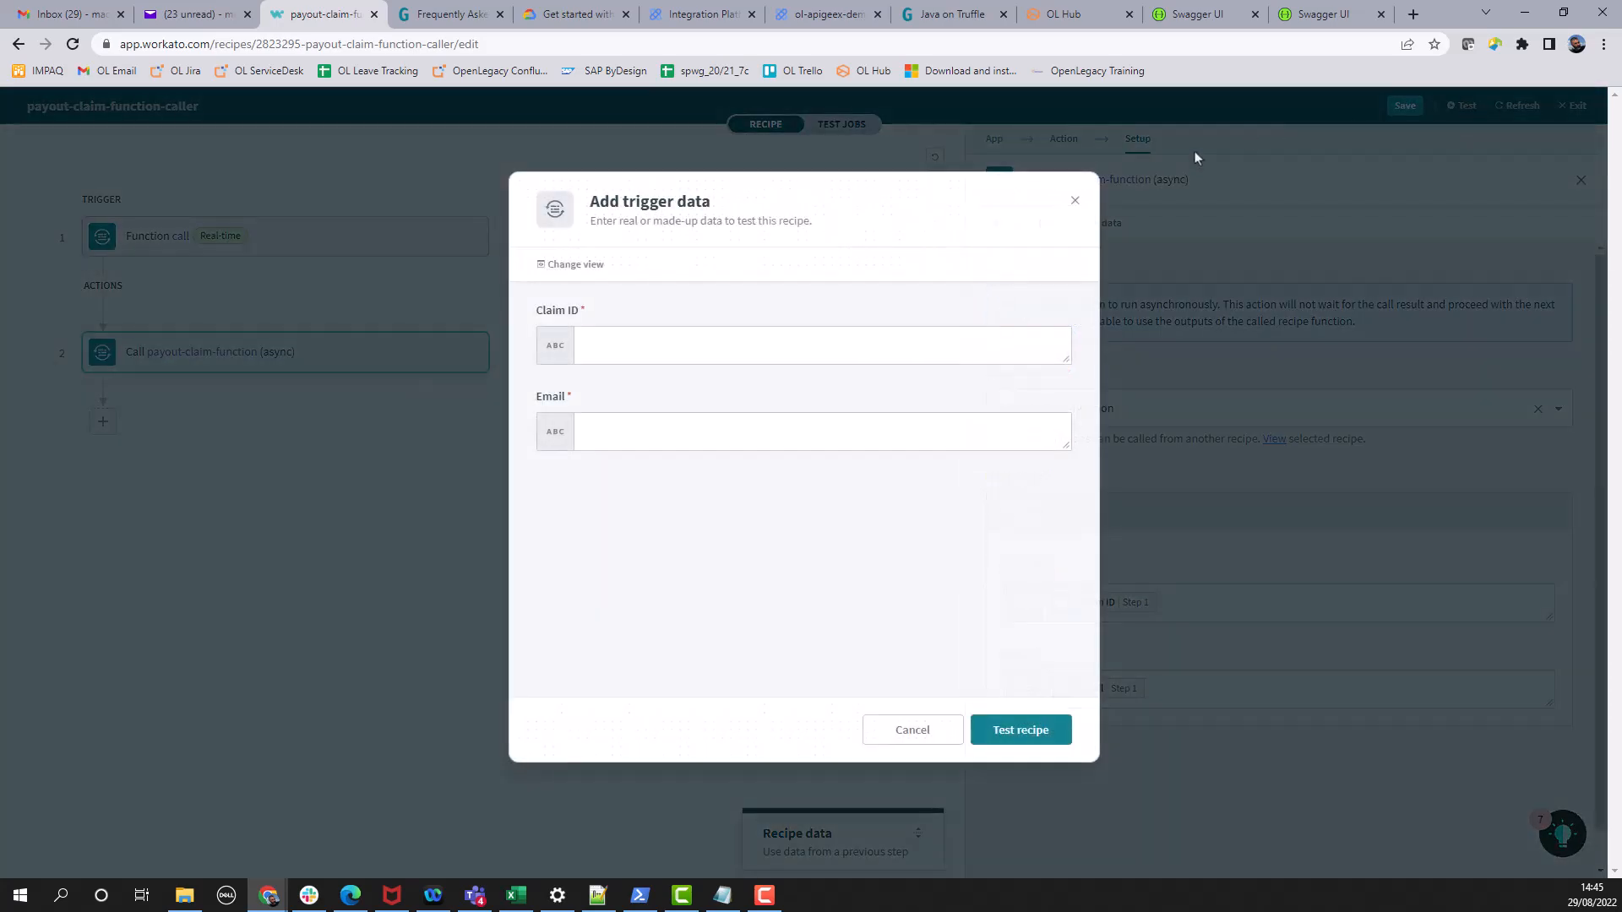
- Enter test Claim ID 100236 and the customer's notification e-mail address
click(938, 357)
text(100236)
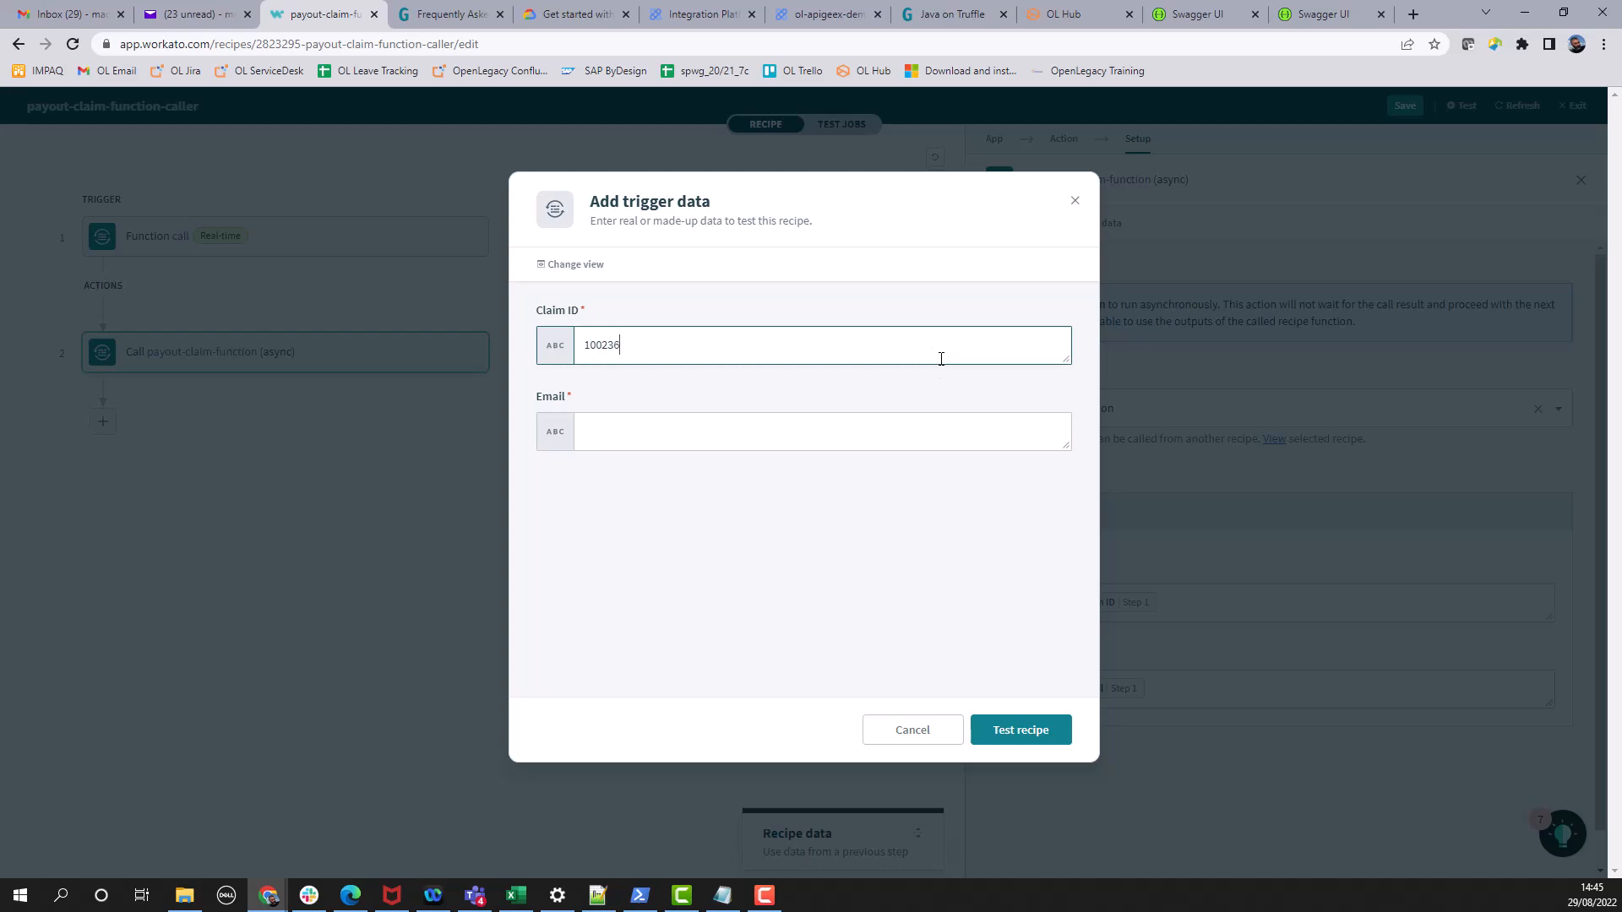
click(893, 435)
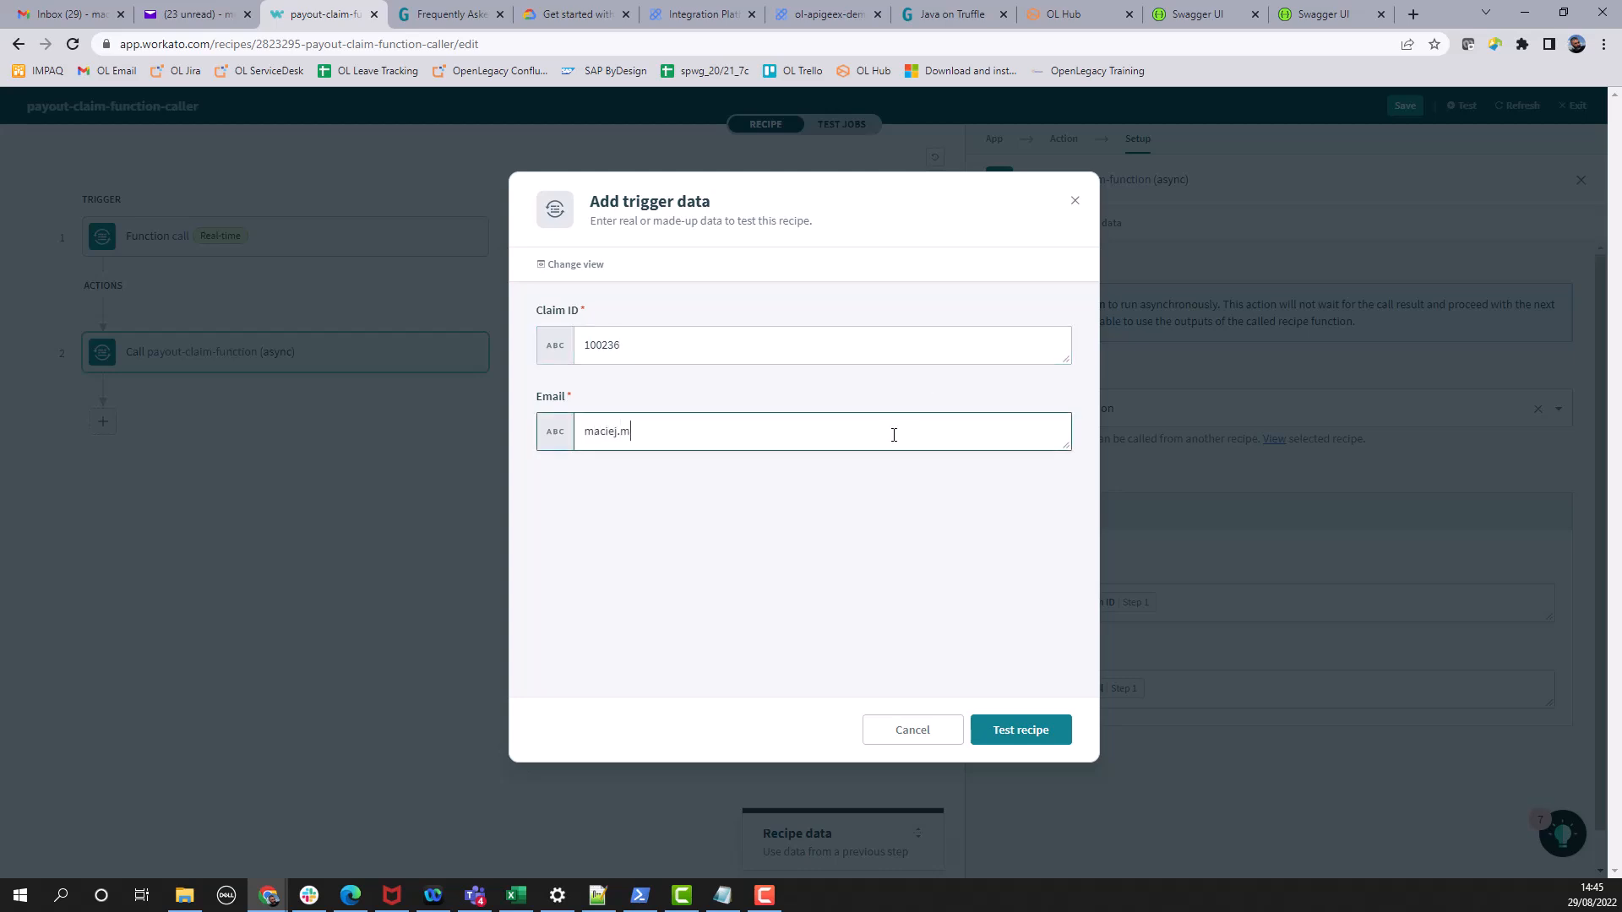
- Run the caller recipe test and approve the resulting Claim Approval task in the Task inbox
click(1026, 731)
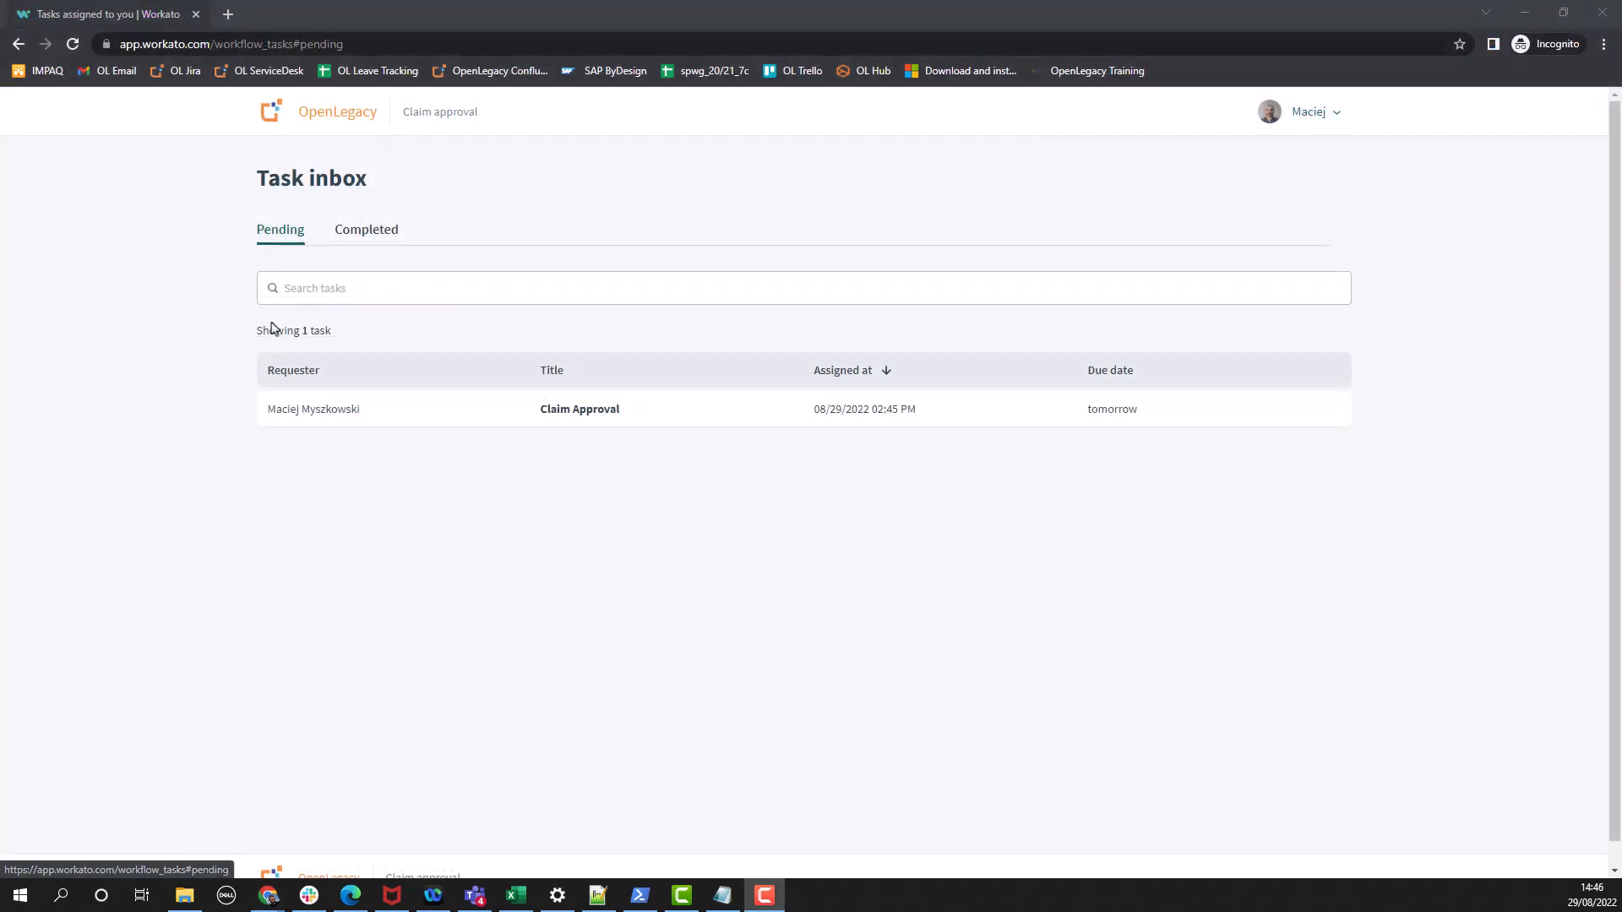
click(468, 421)
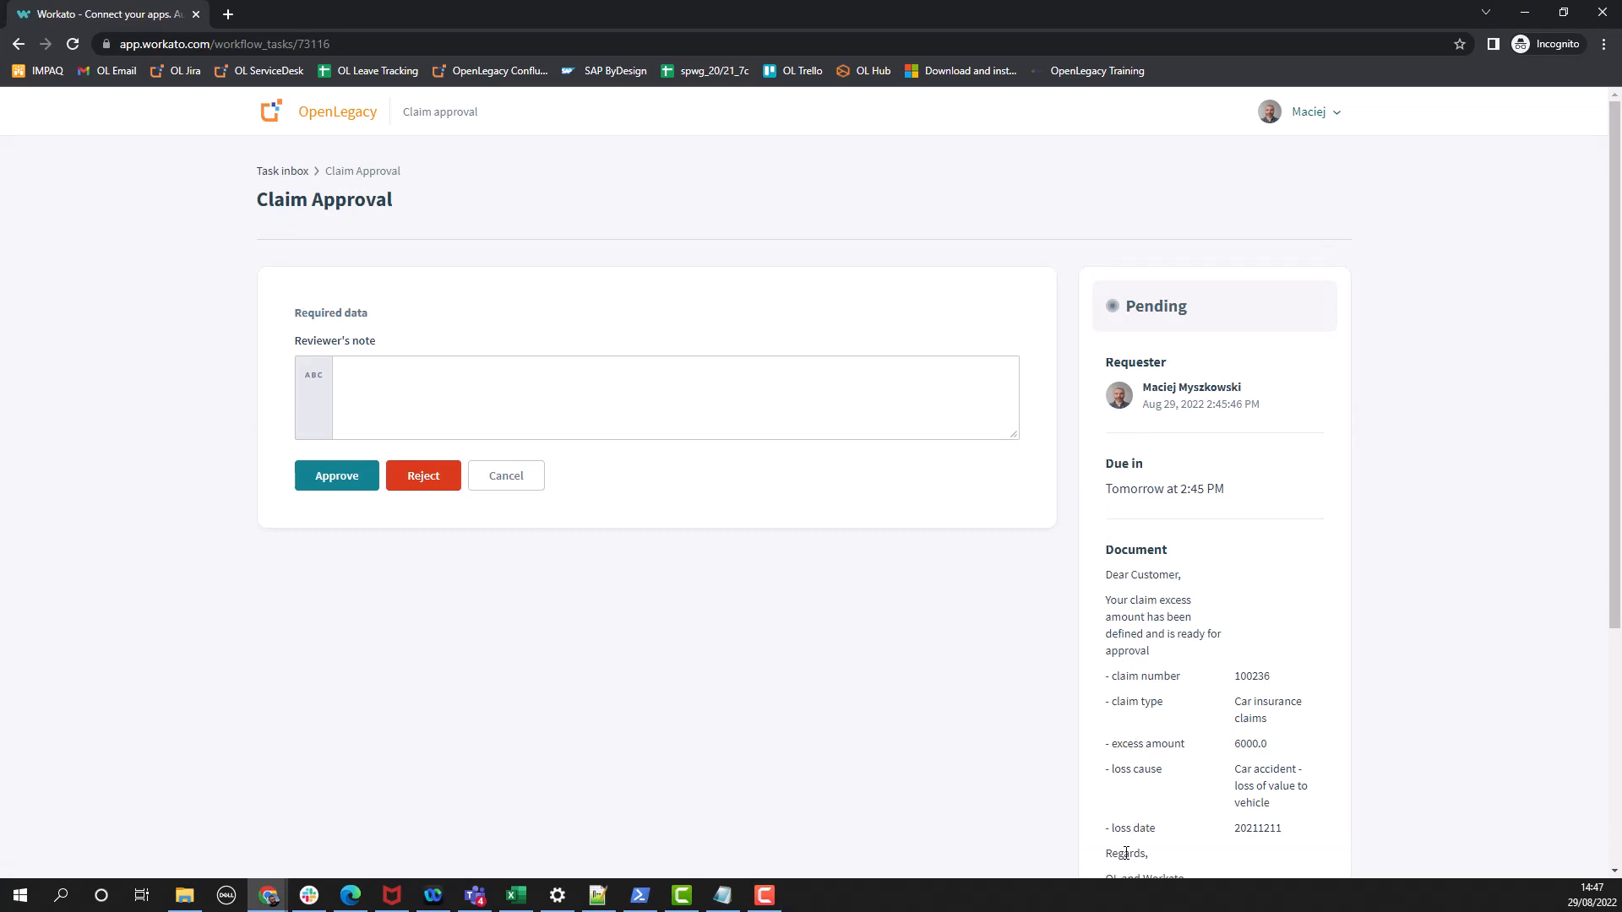
click(330, 476)
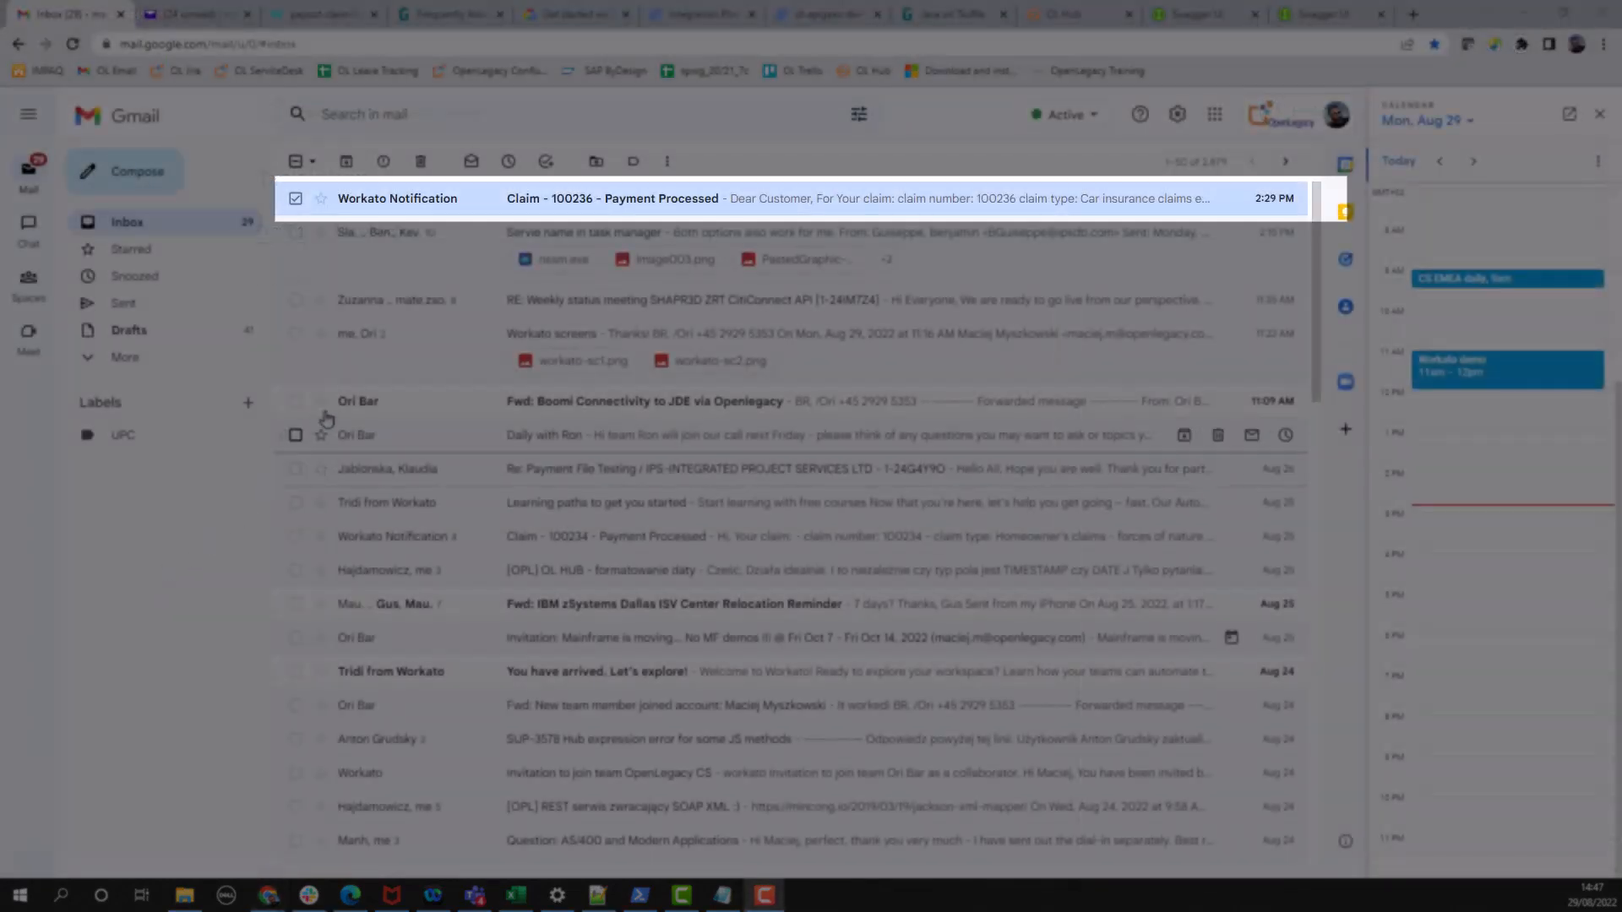
- Open the 'Claim - 100236 - Payment Processed' notification e-mail in Gmail
mouse_move(368, 210)
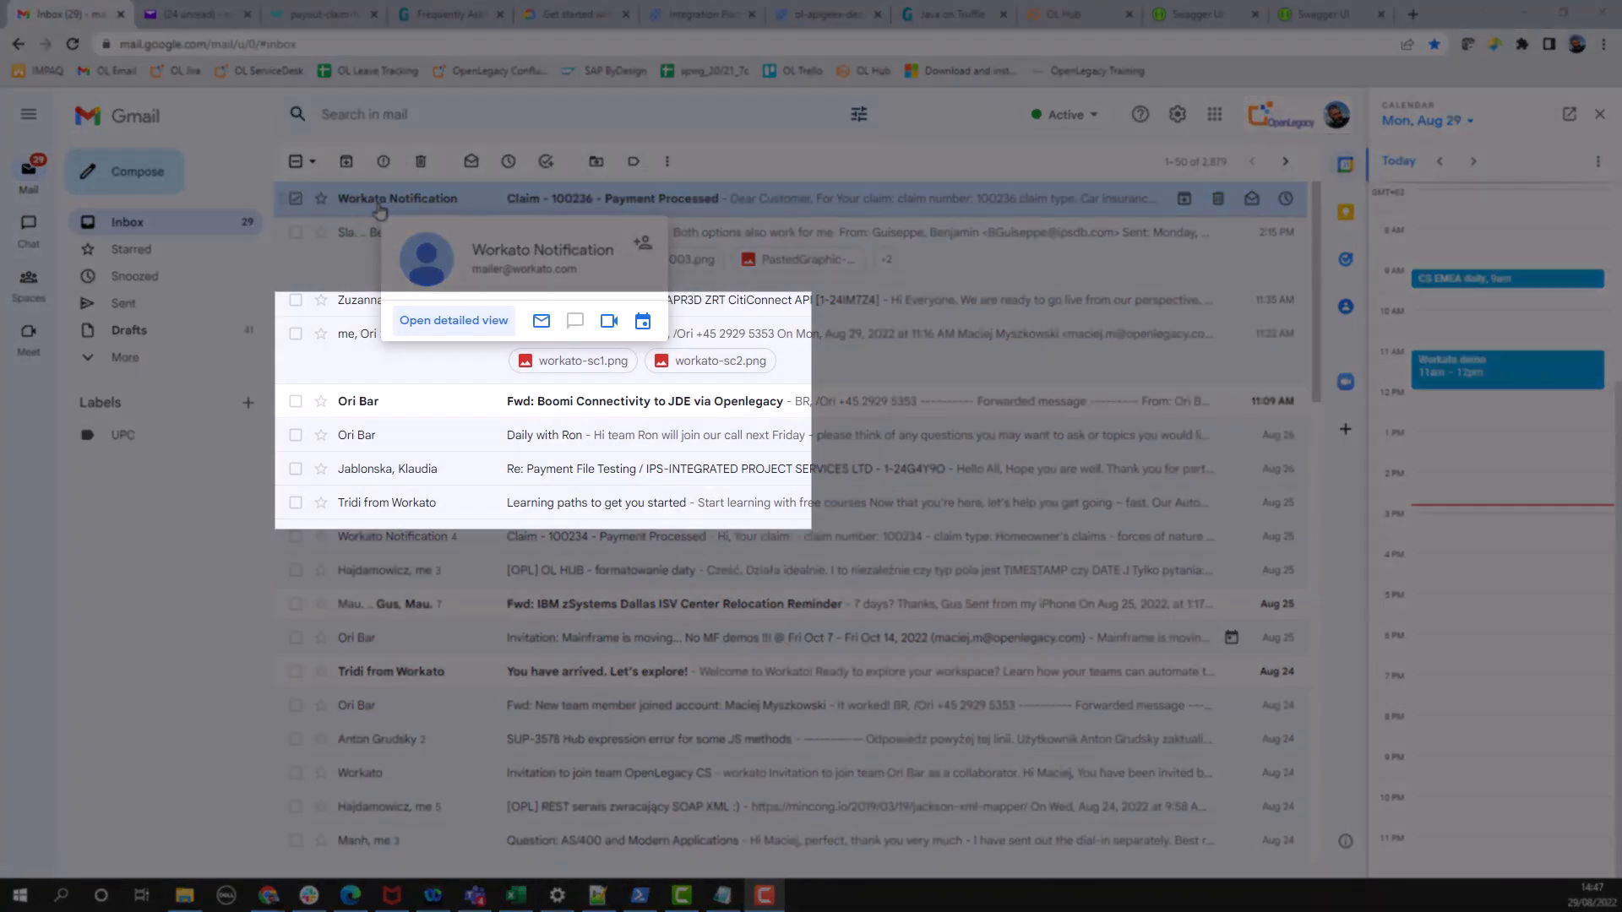
click(751, 209)
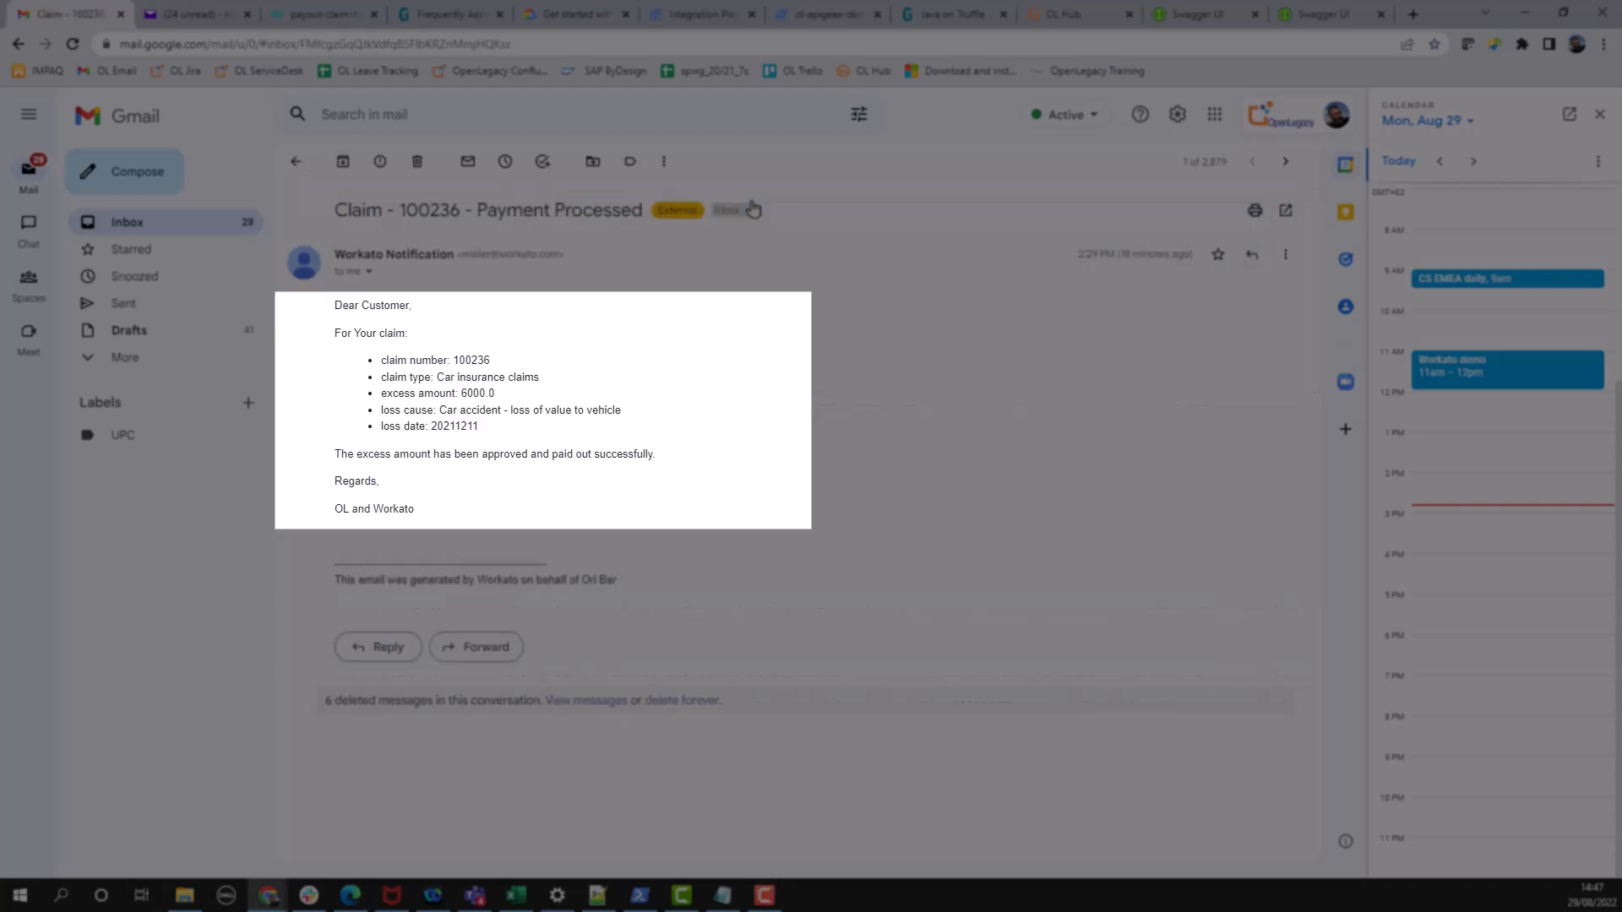